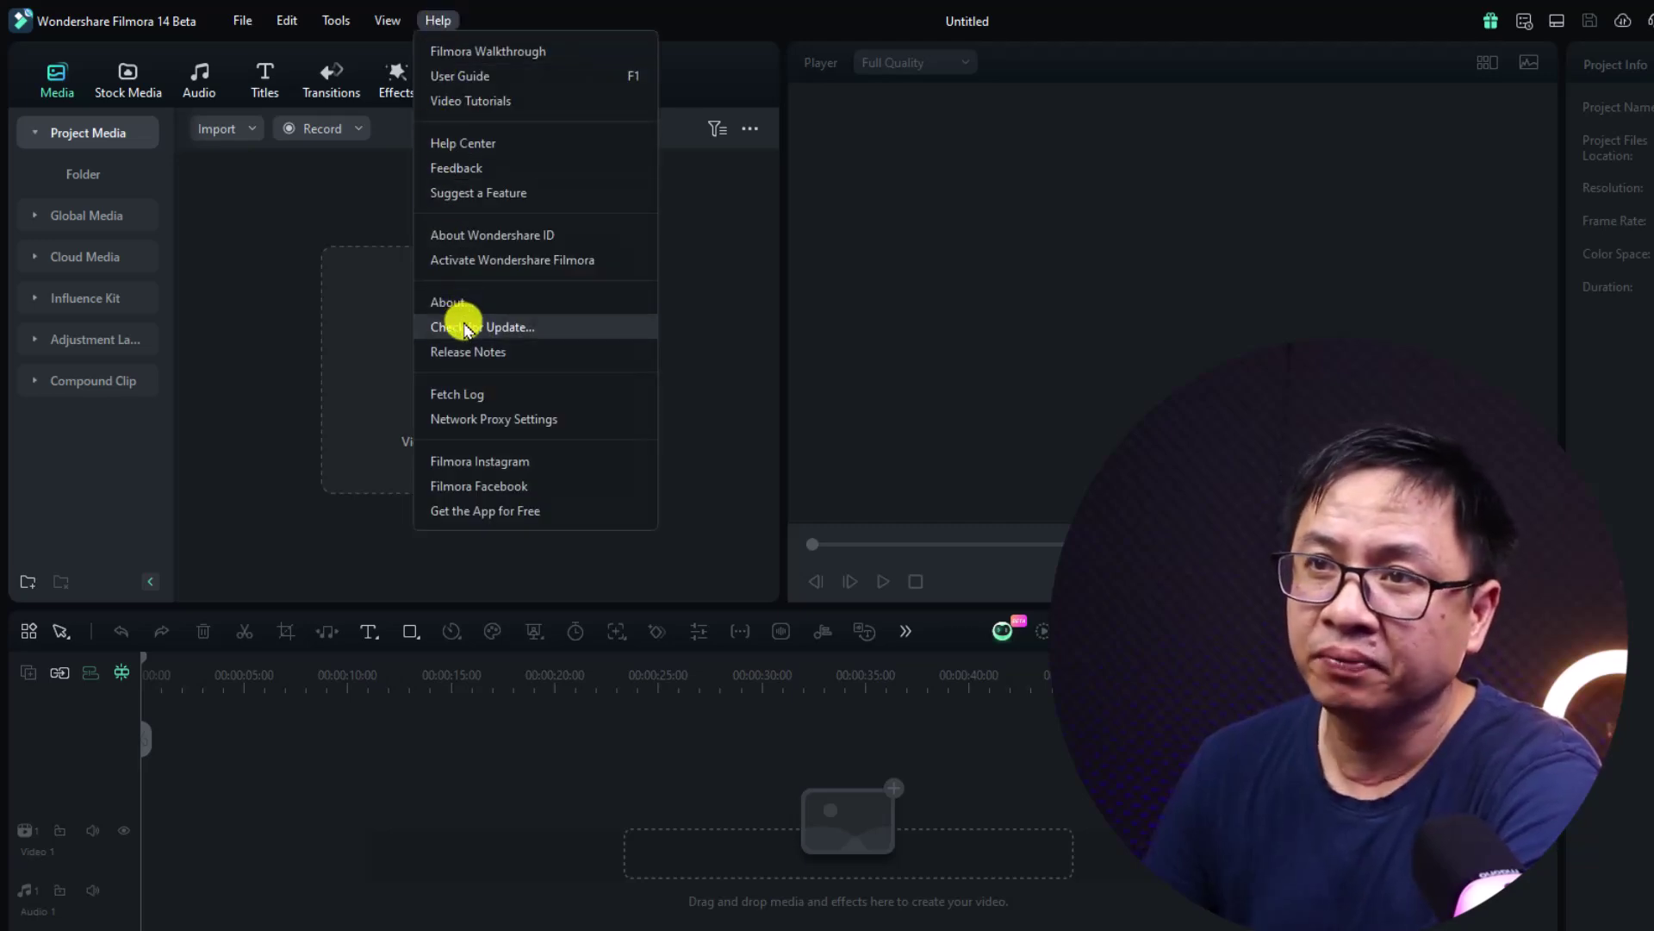
Check for a Filmora update and read the new features listed for the latest version
click(466, 327)
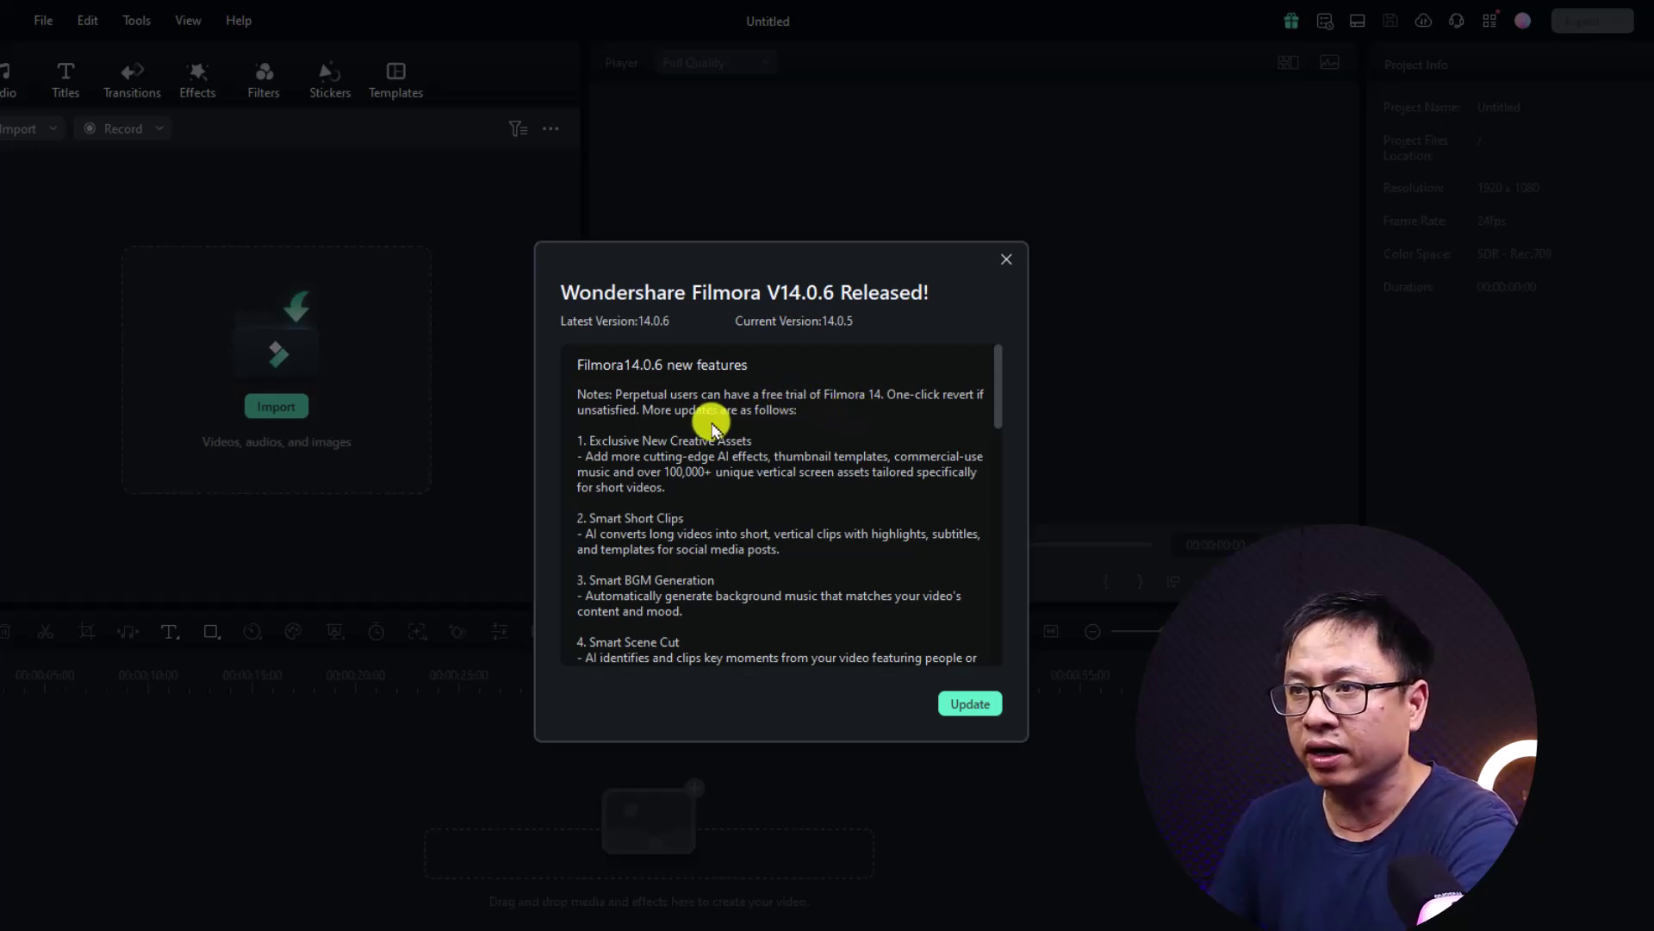
scroll(727, 489, down, 3)
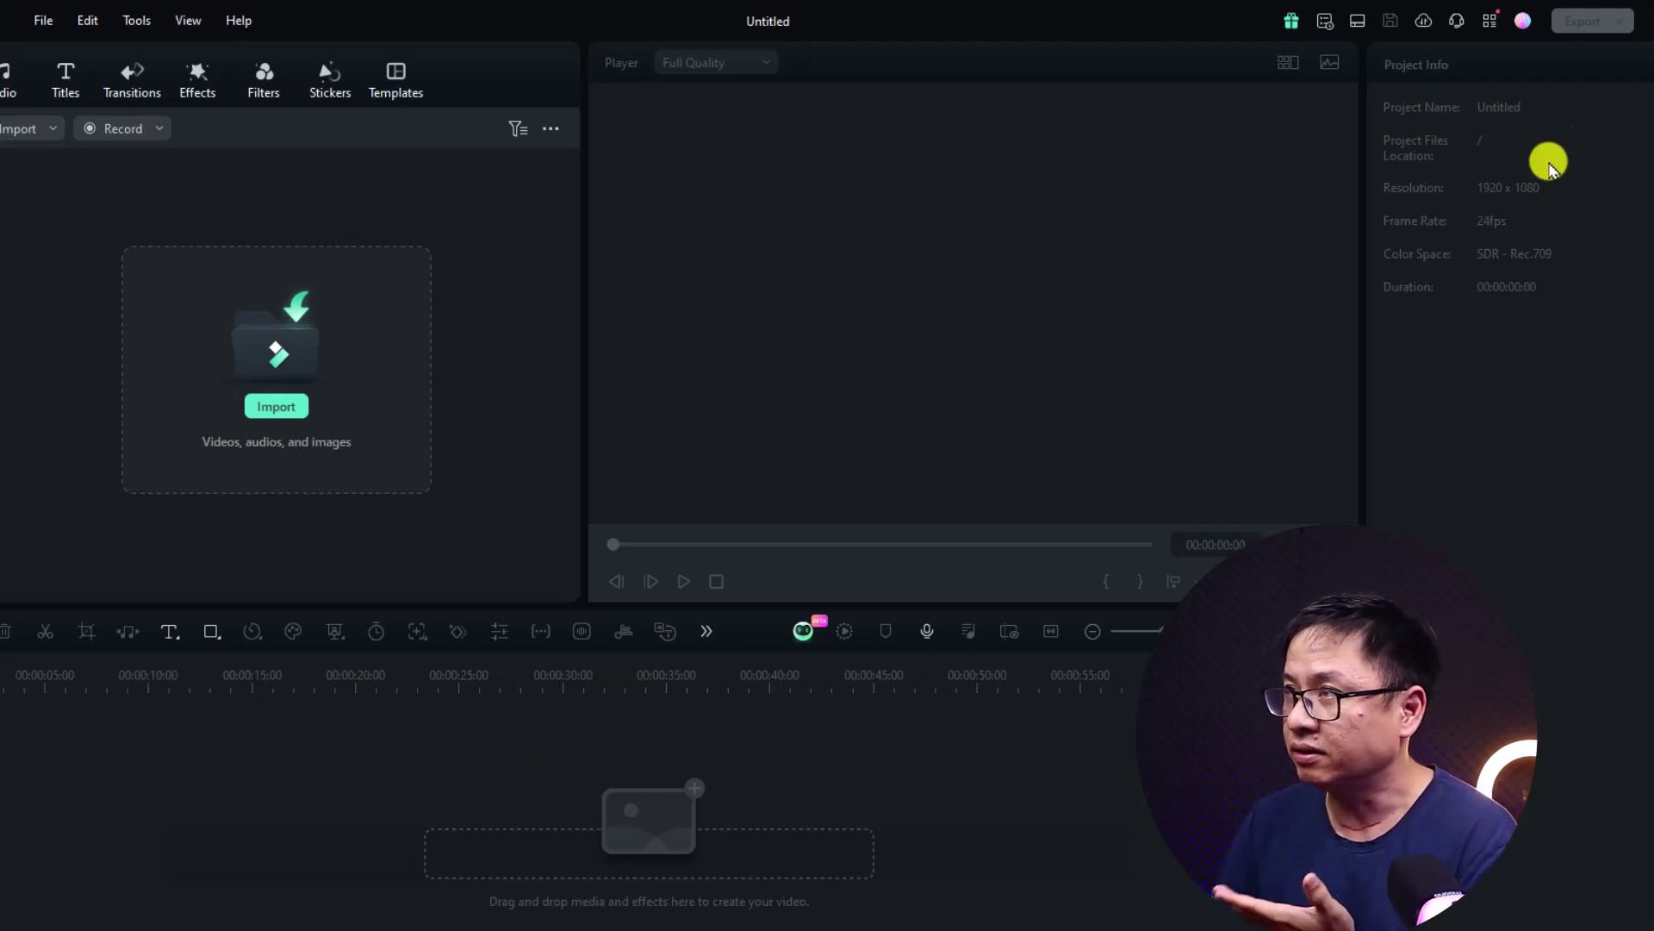
Open the account overview and review the subscription, product licences and Filmora AI credits
click(1518, 23)
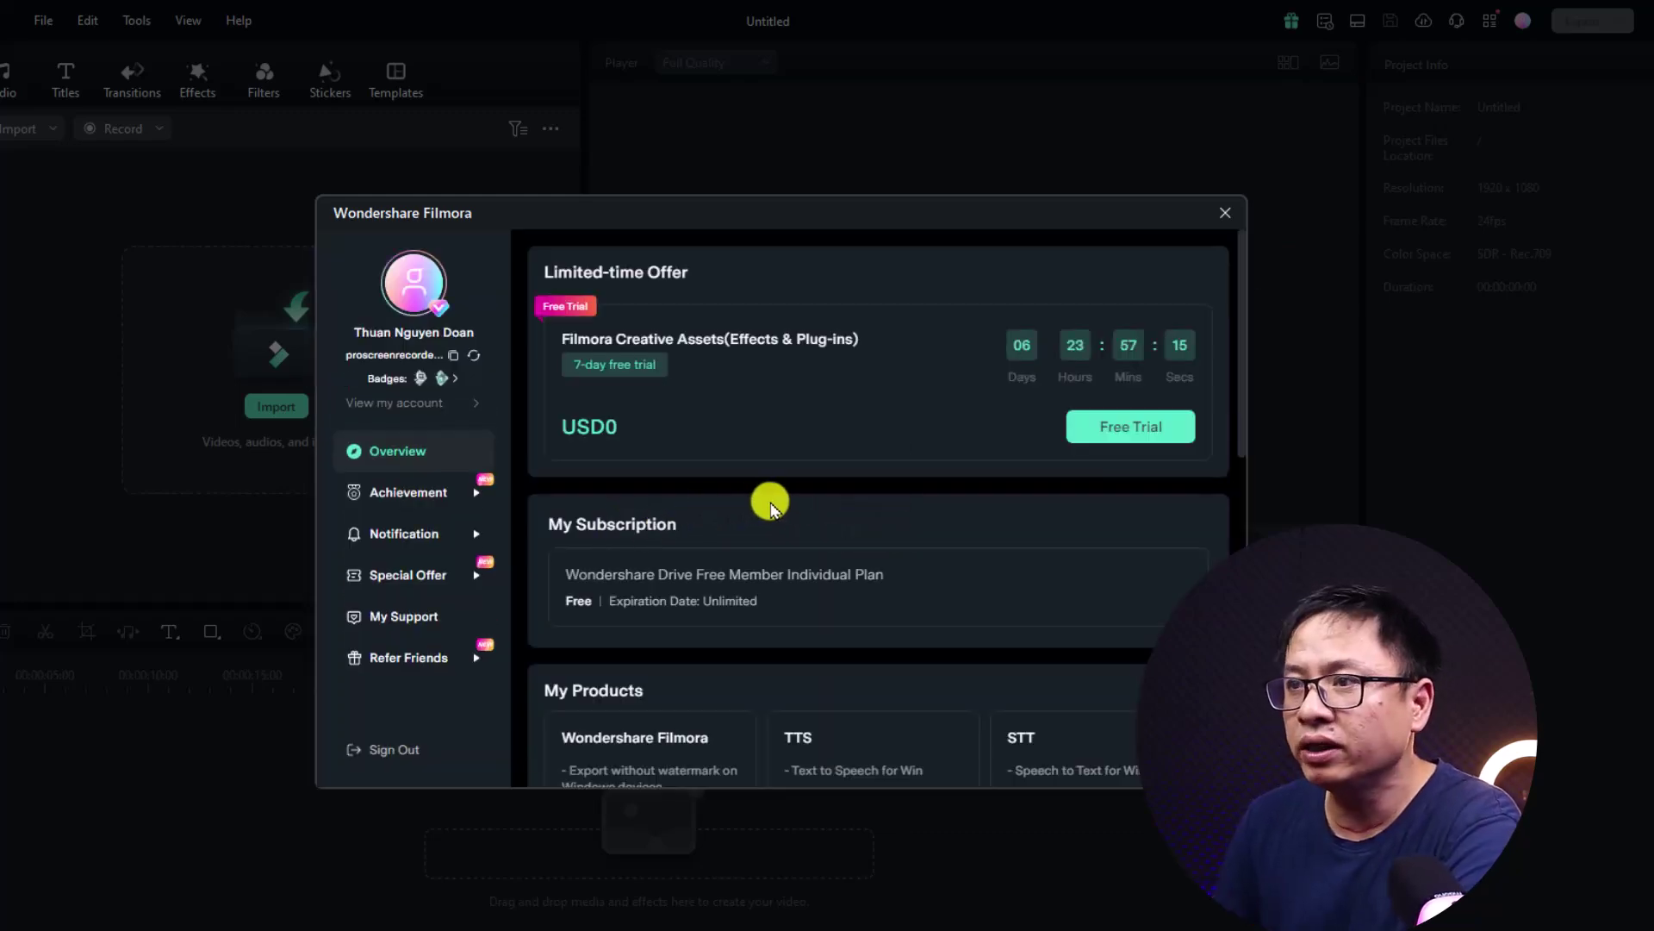
scroll(912, 529, down, 5)
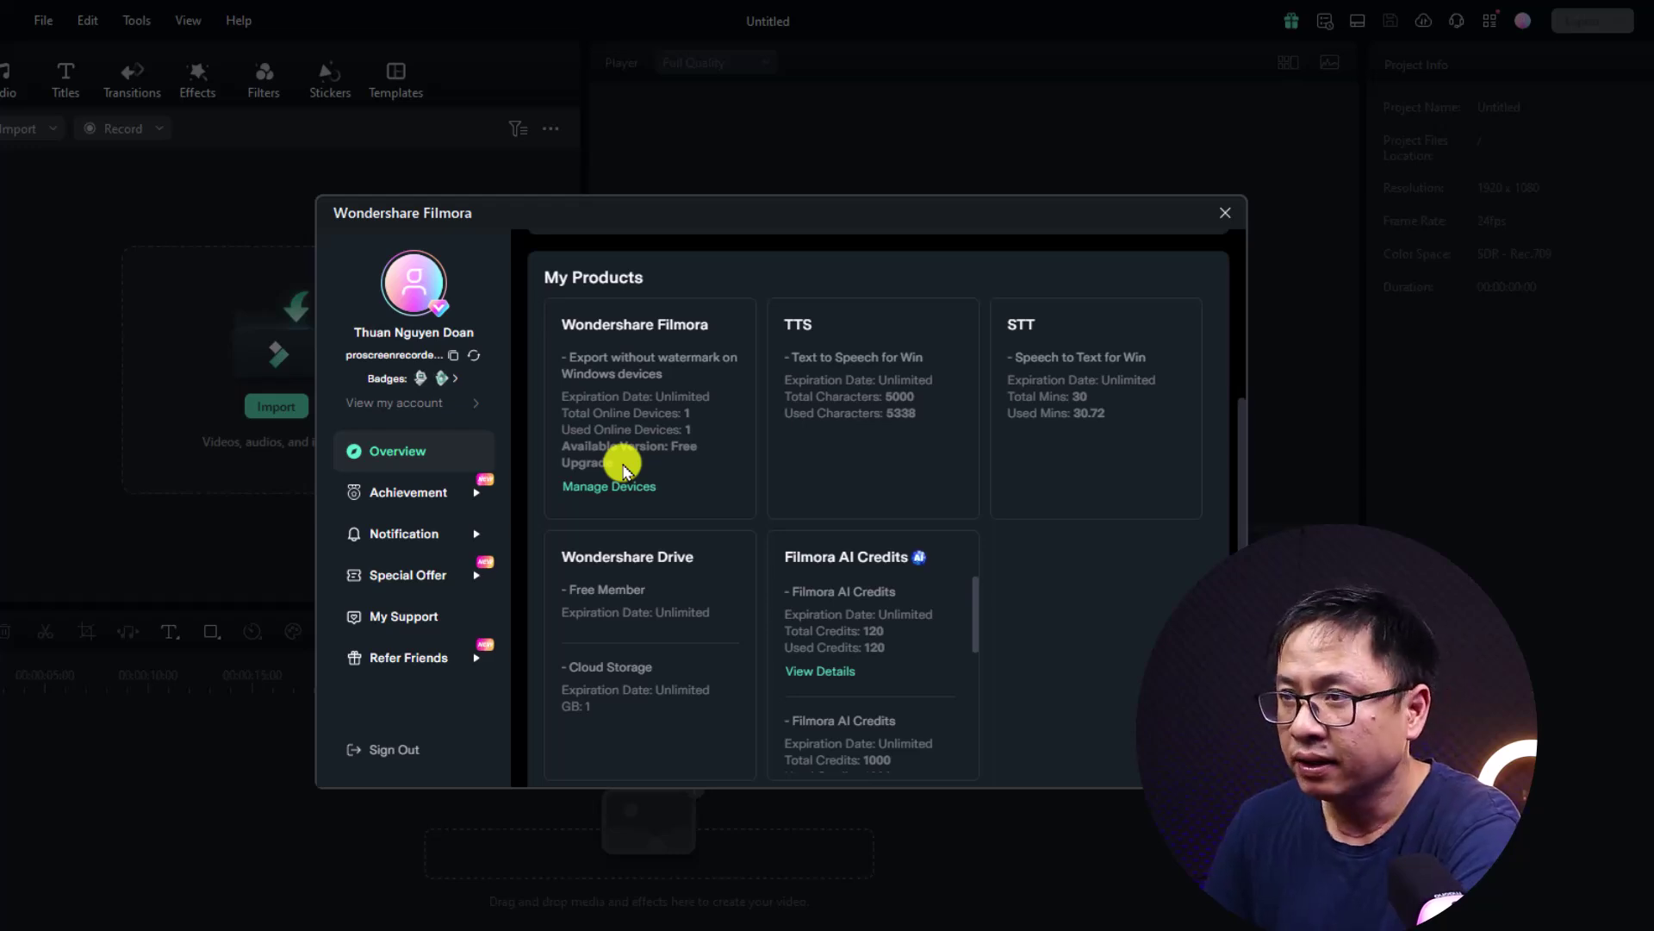
scroll(623, 468, down, 2)
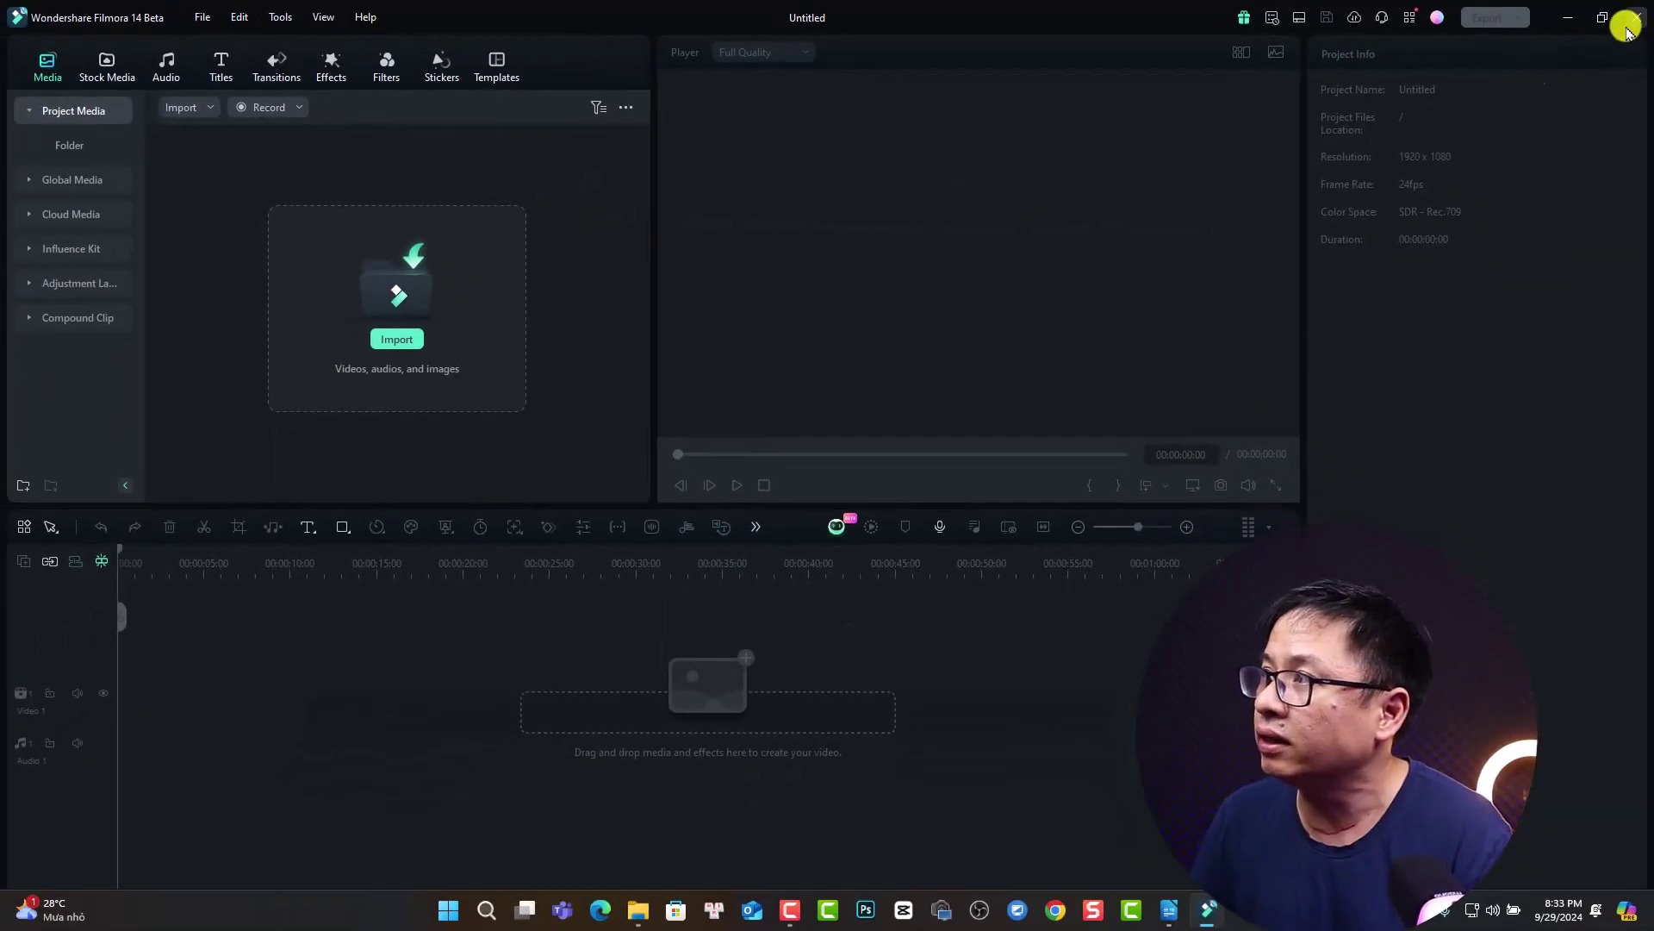
Close the Filmora editor, open filmora.wondershare.com in Chrome and dismiss the Google sign-in prompt
click(1628, 25)
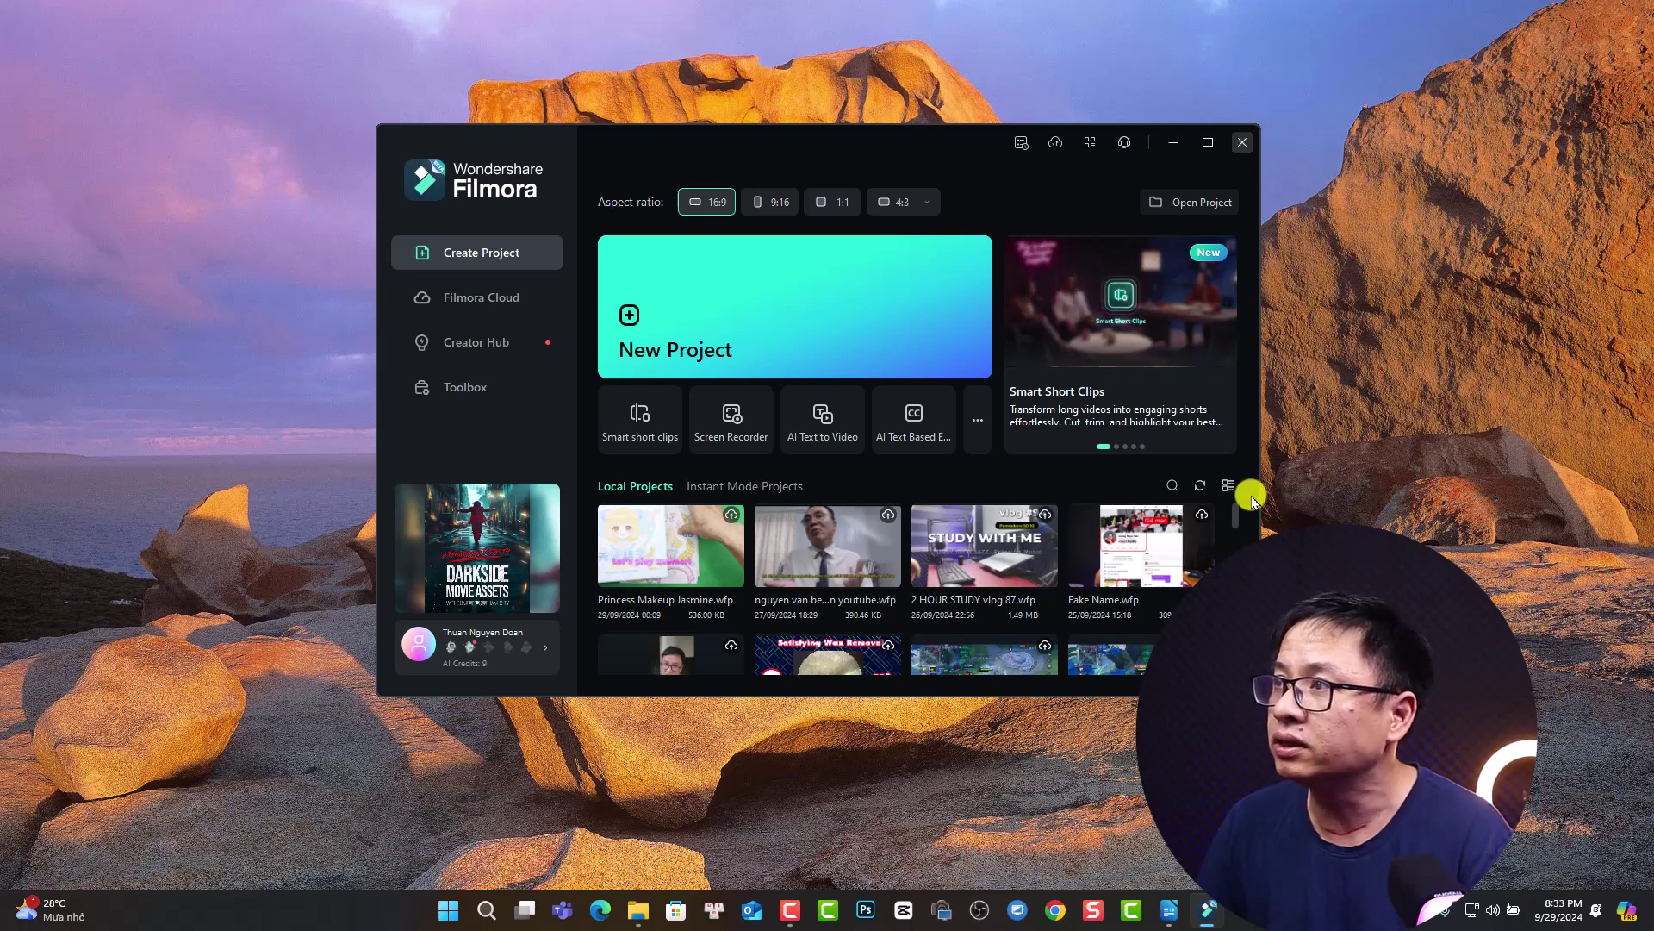
click(1050, 922)
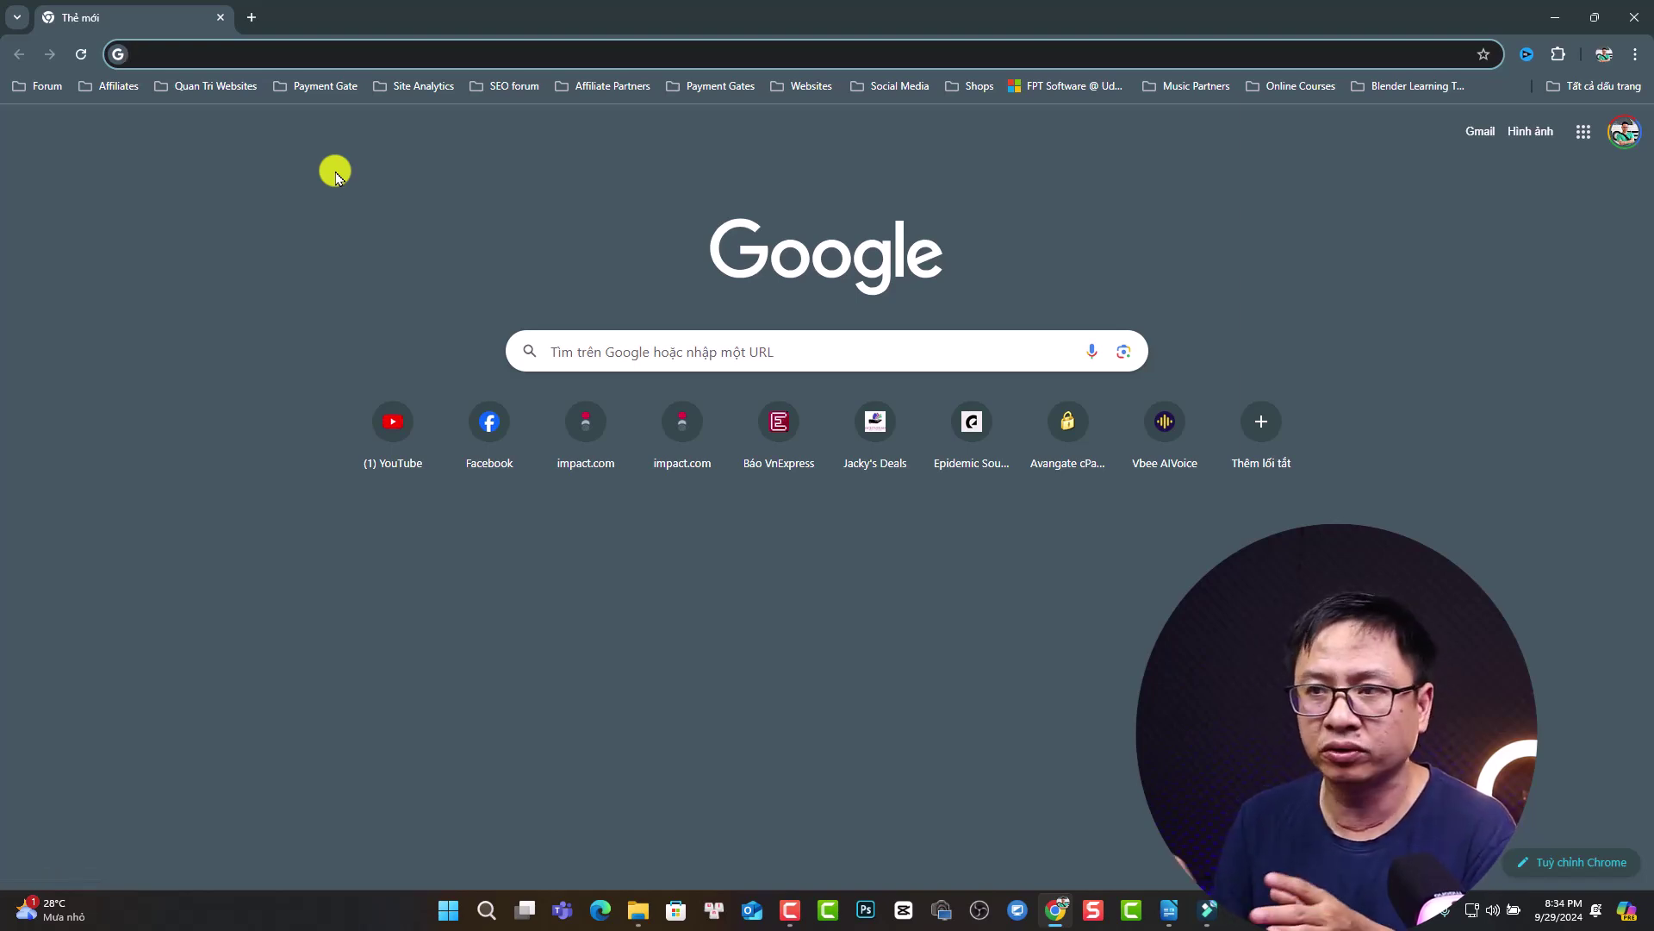
text(filmora)
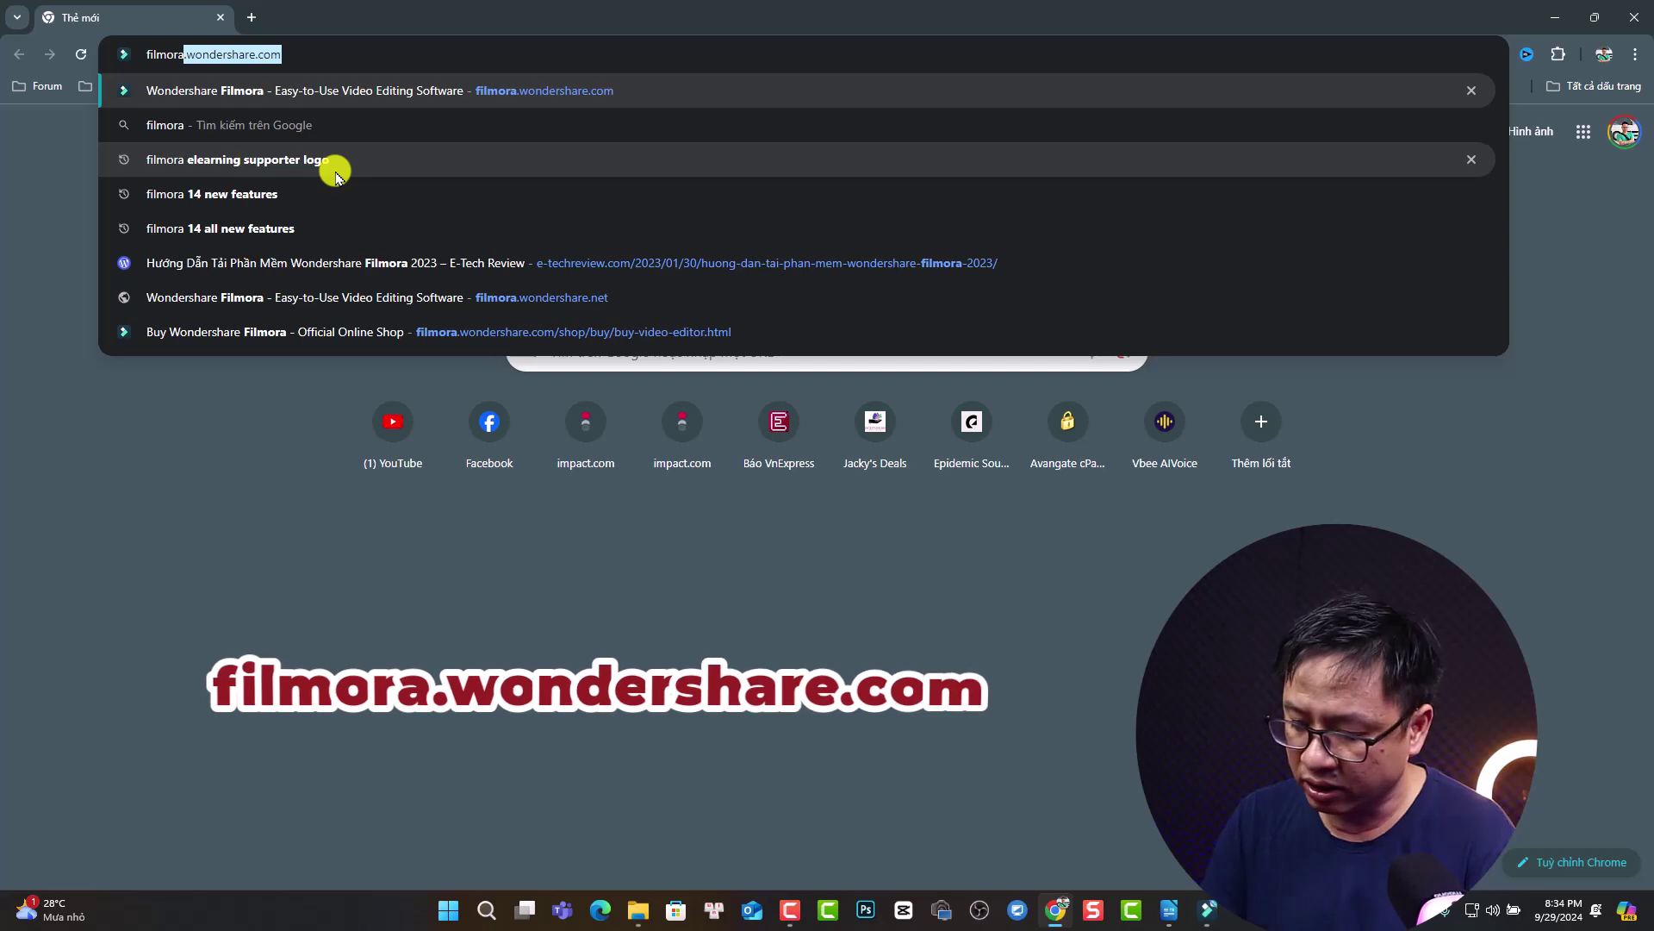
key(Return)
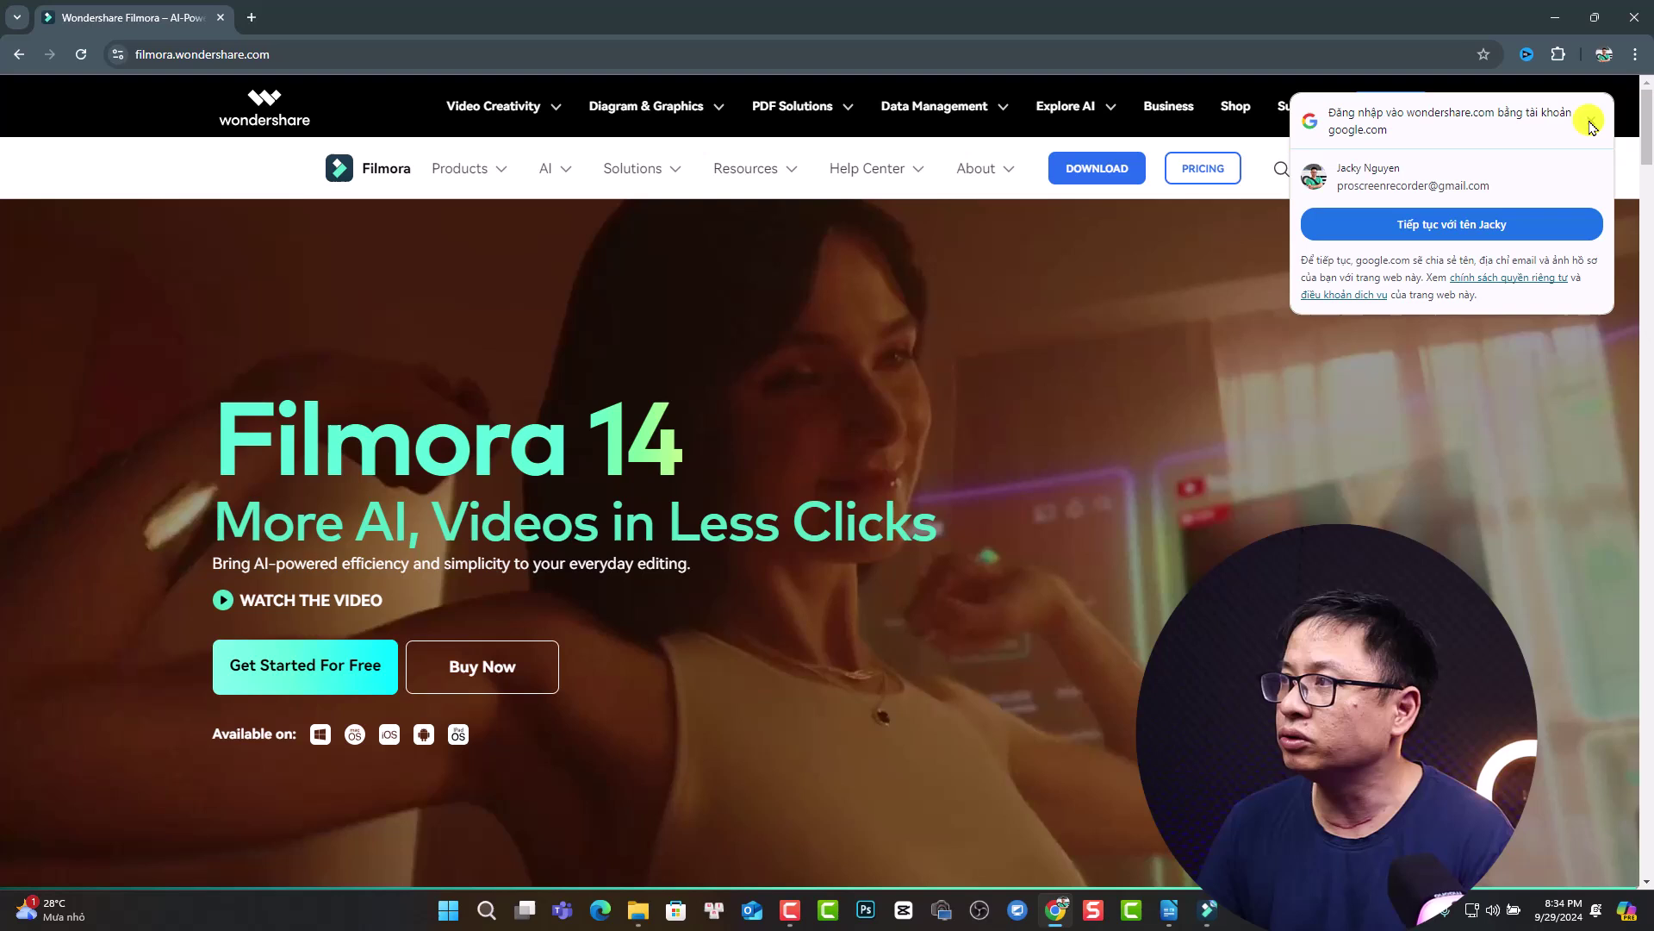
click(1591, 121)
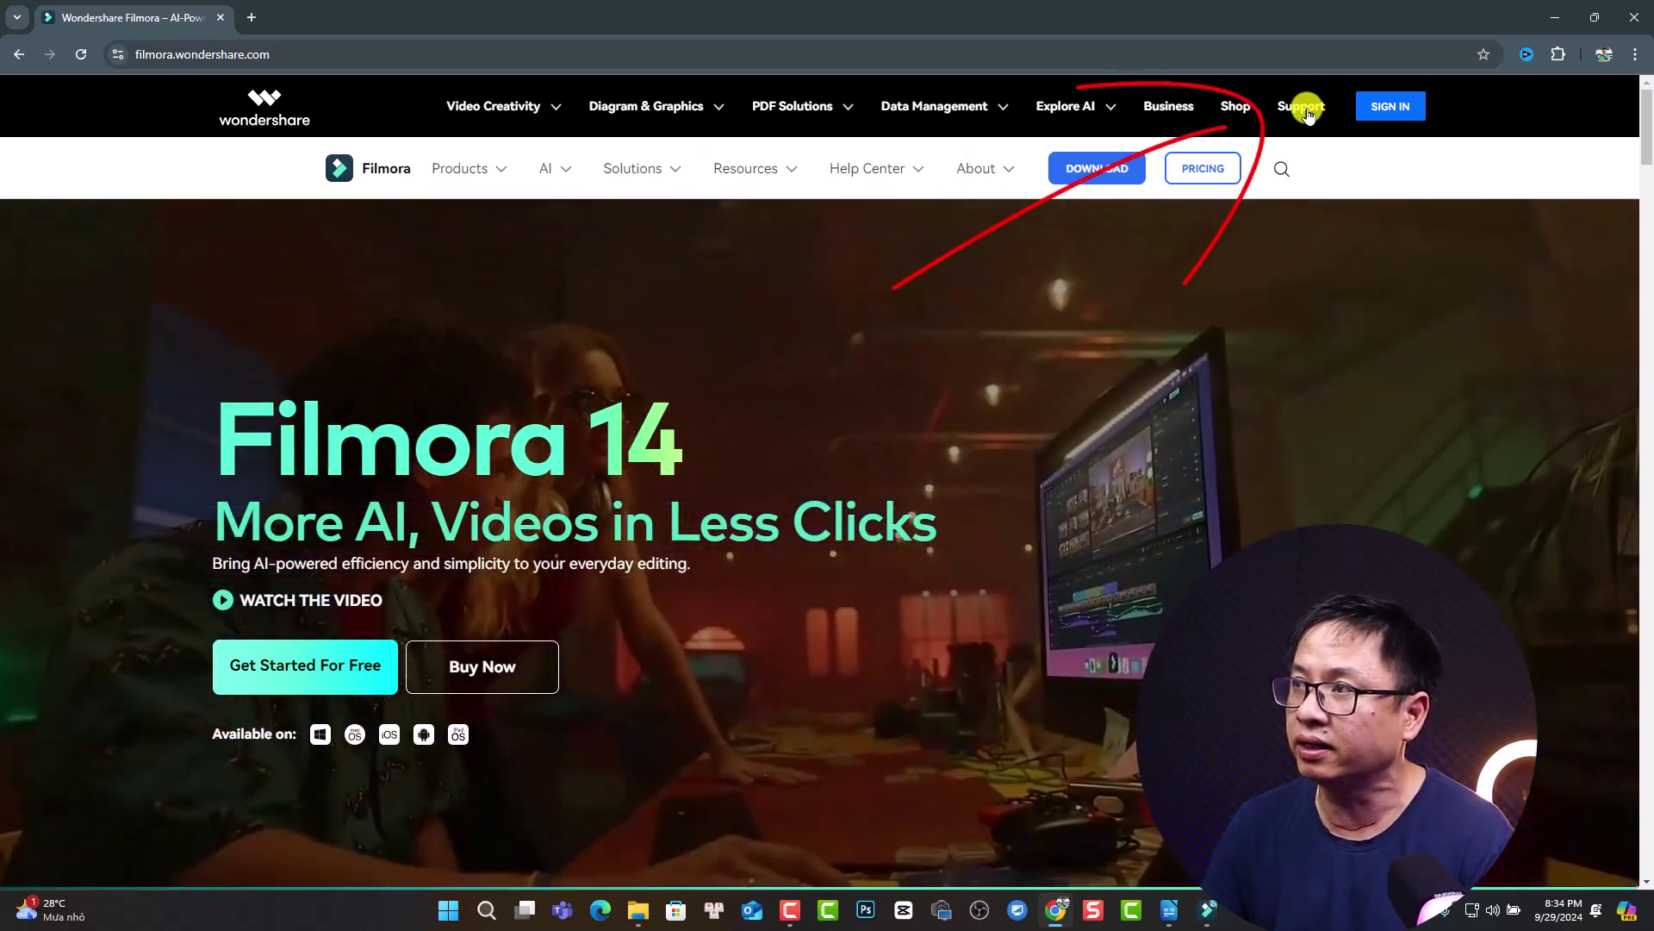
Go to the Wondershare Help Center and open its "Find a download" topic
click(1307, 114)
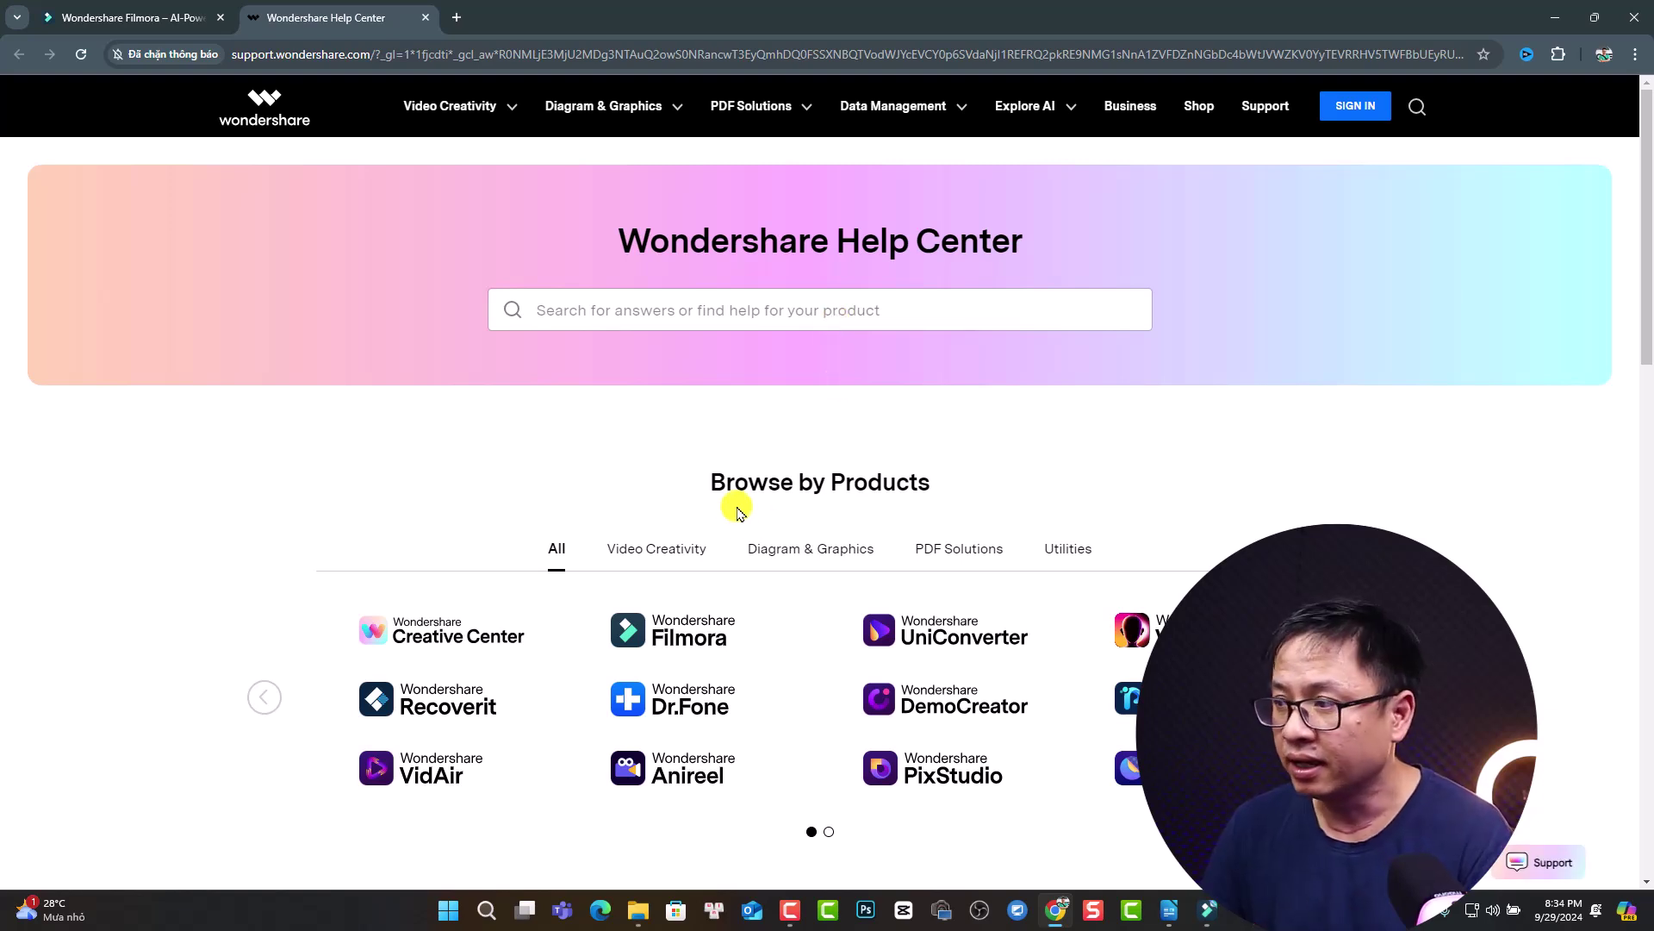
scroll(738, 512, down, 8)
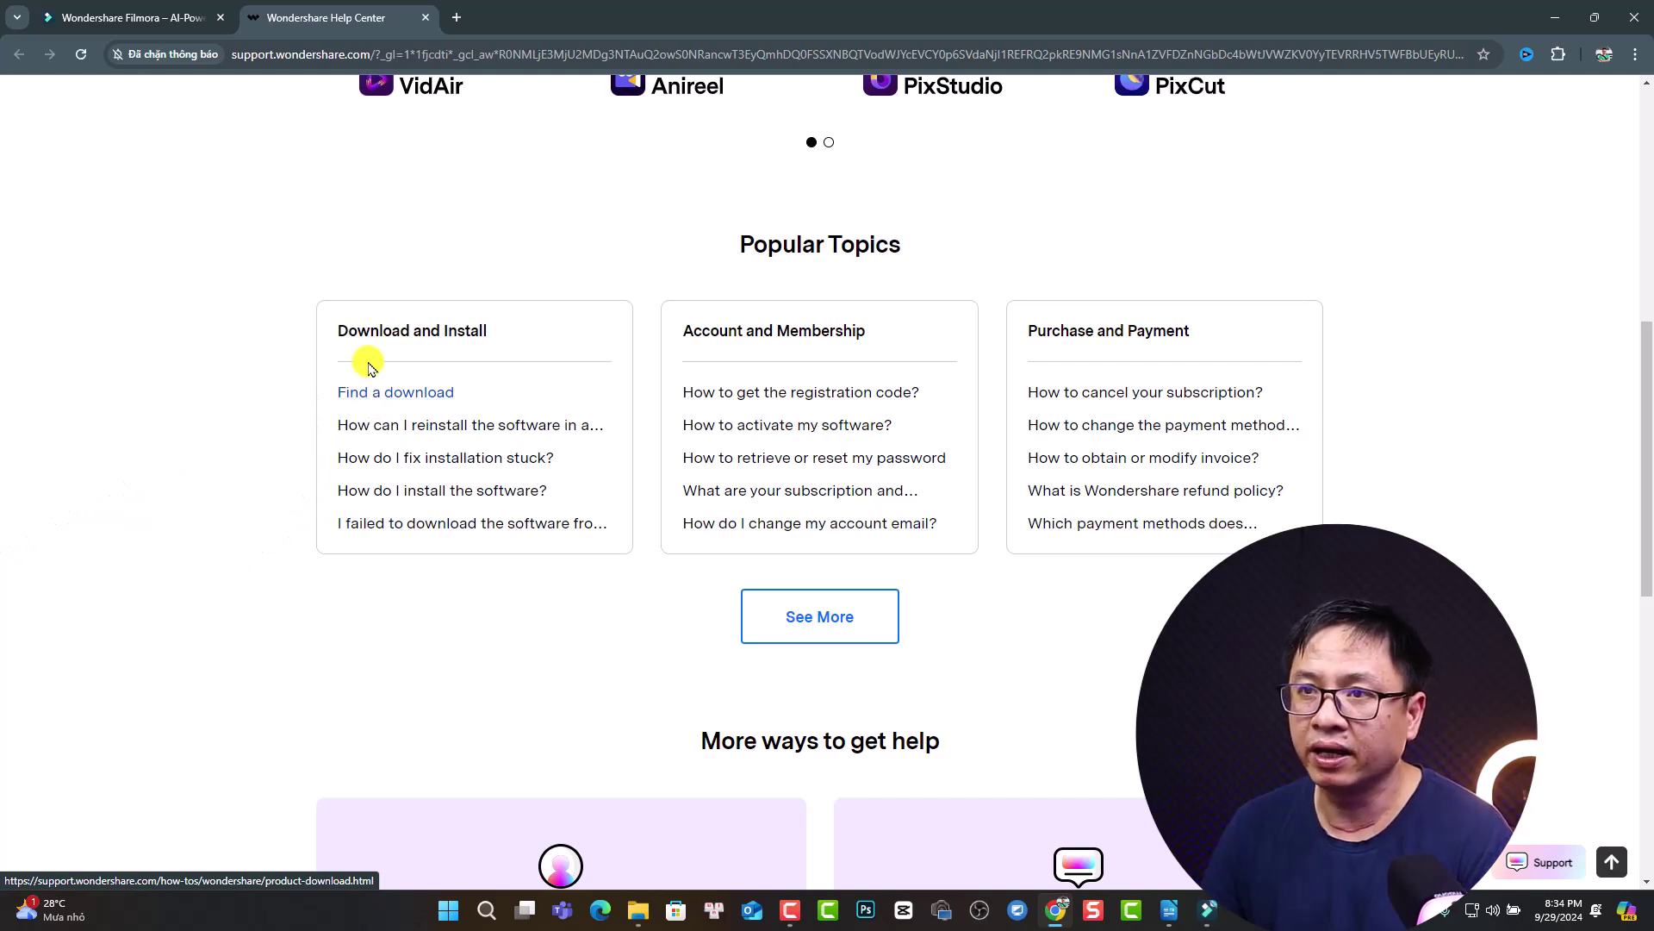
click(407, 396)
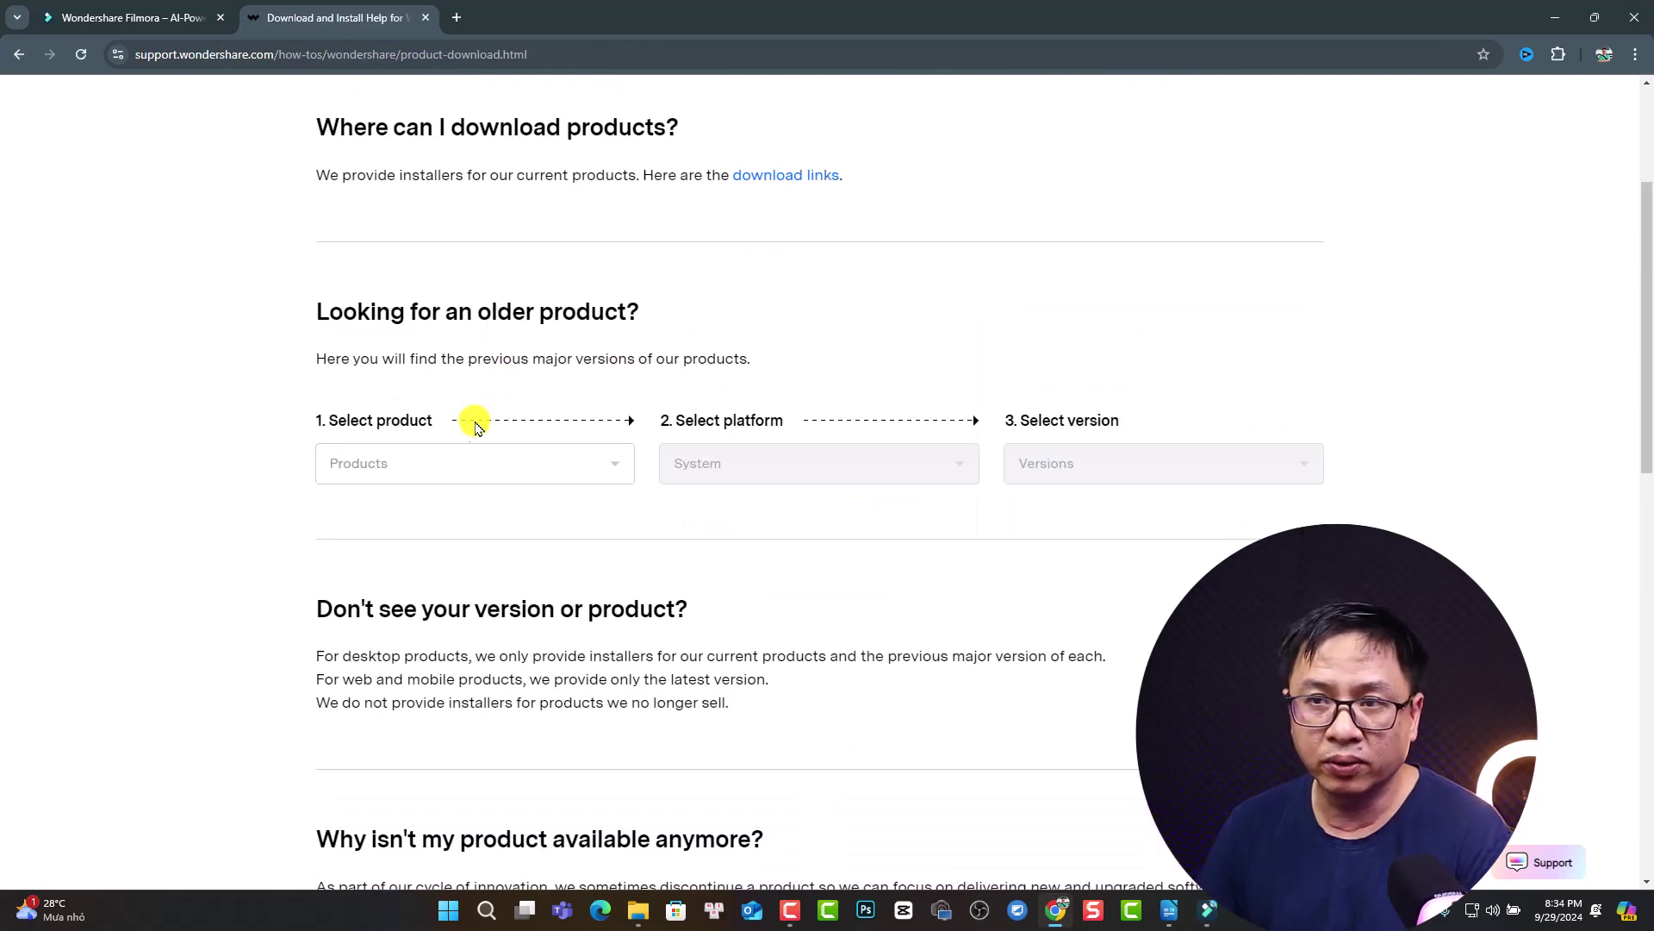
Choose Filmora for Windows, version 13.6.13, in the older product selection
click(612, 465)
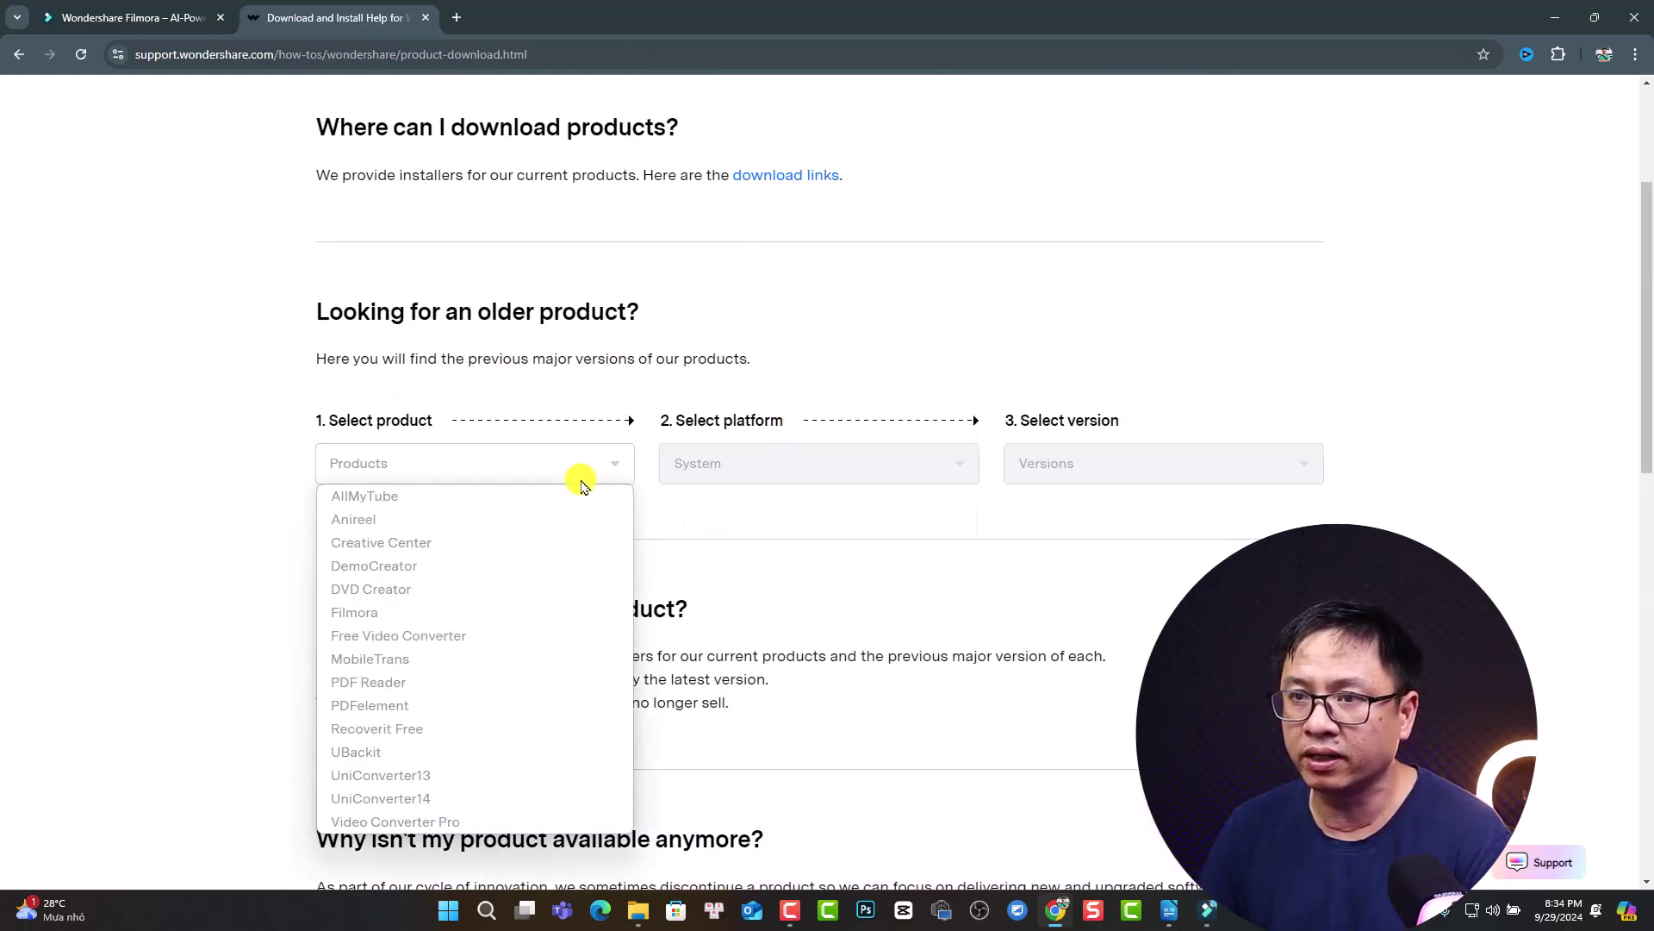
click(388, 612)
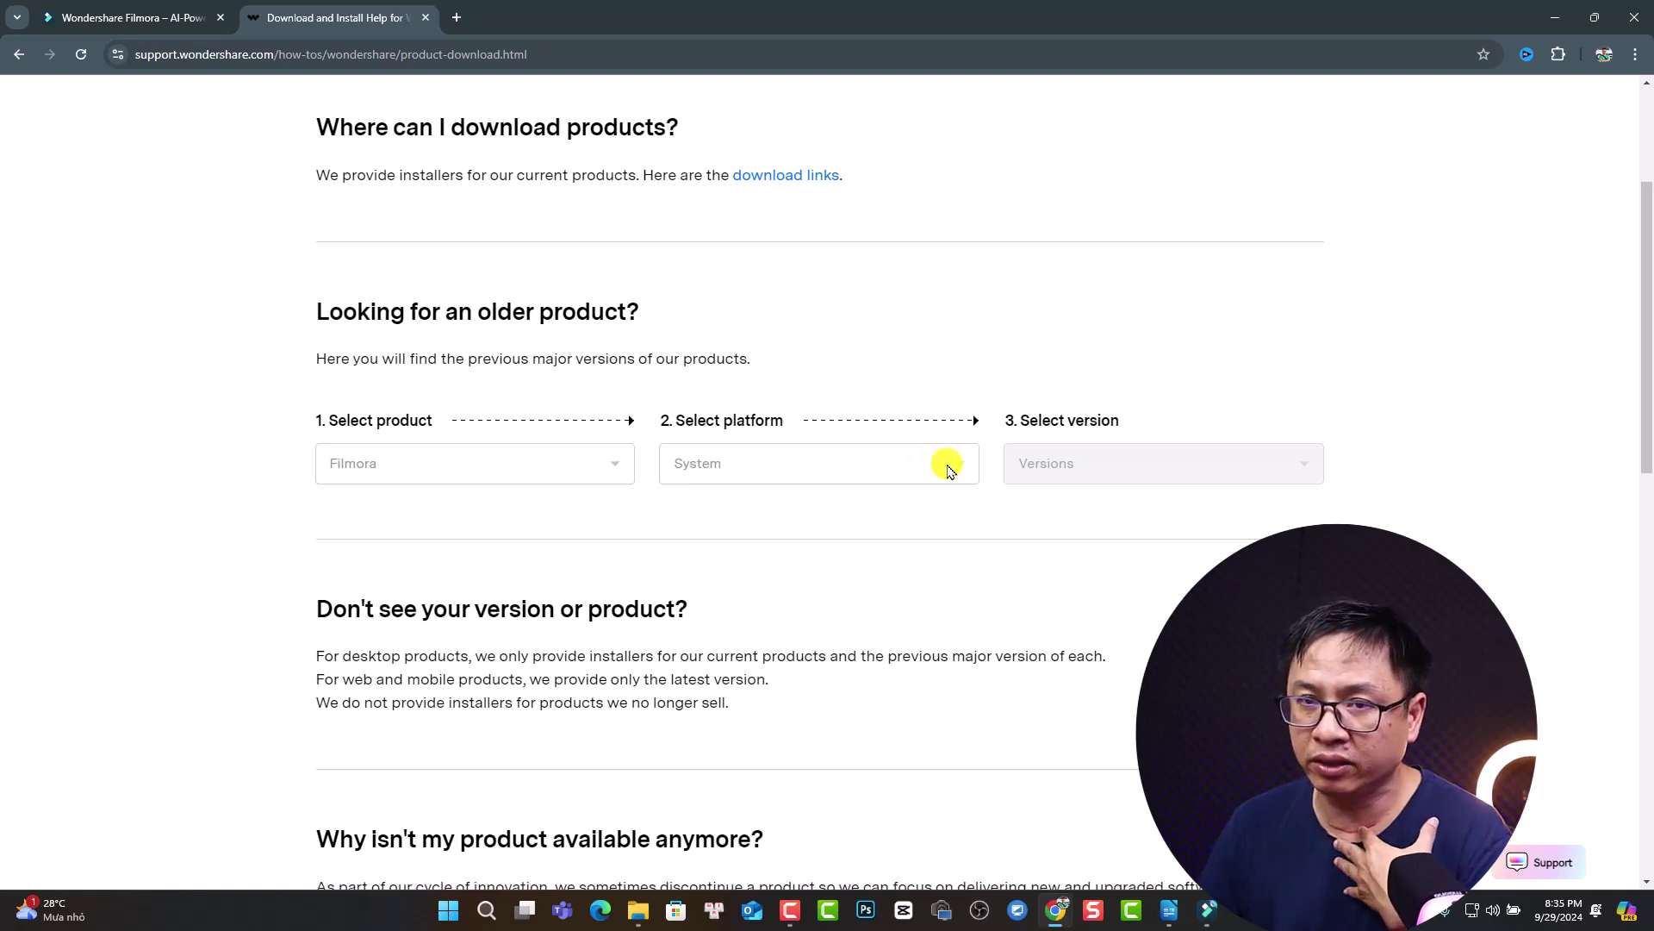
click(951, 470)
click(729, 493)
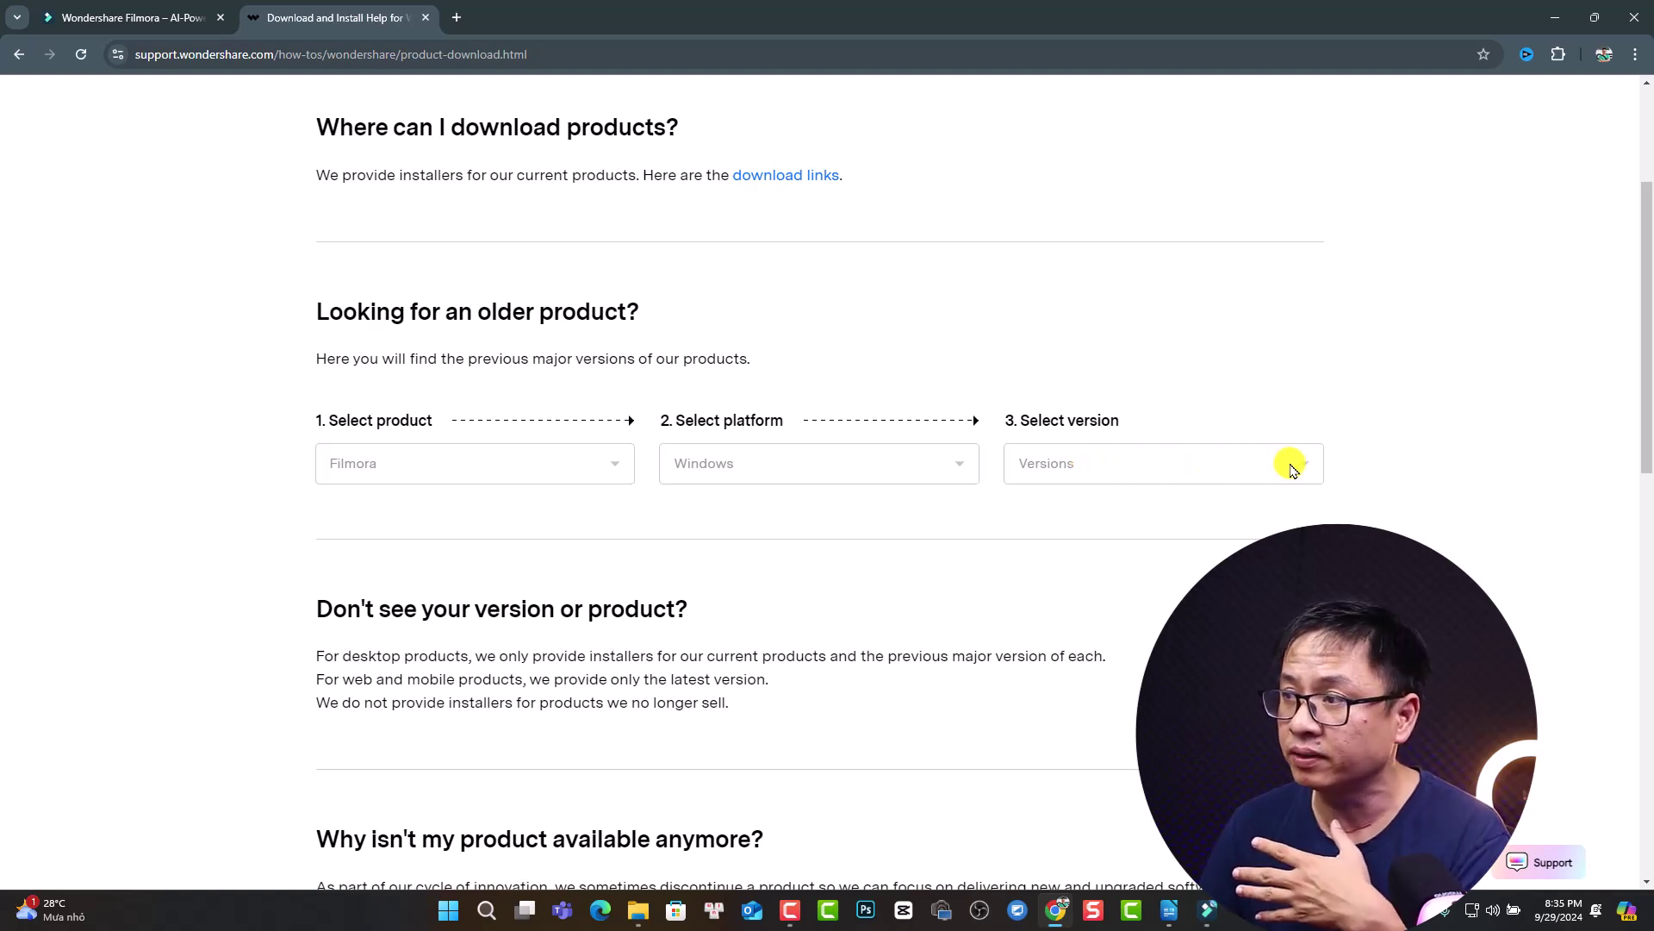
click(1300, 466)
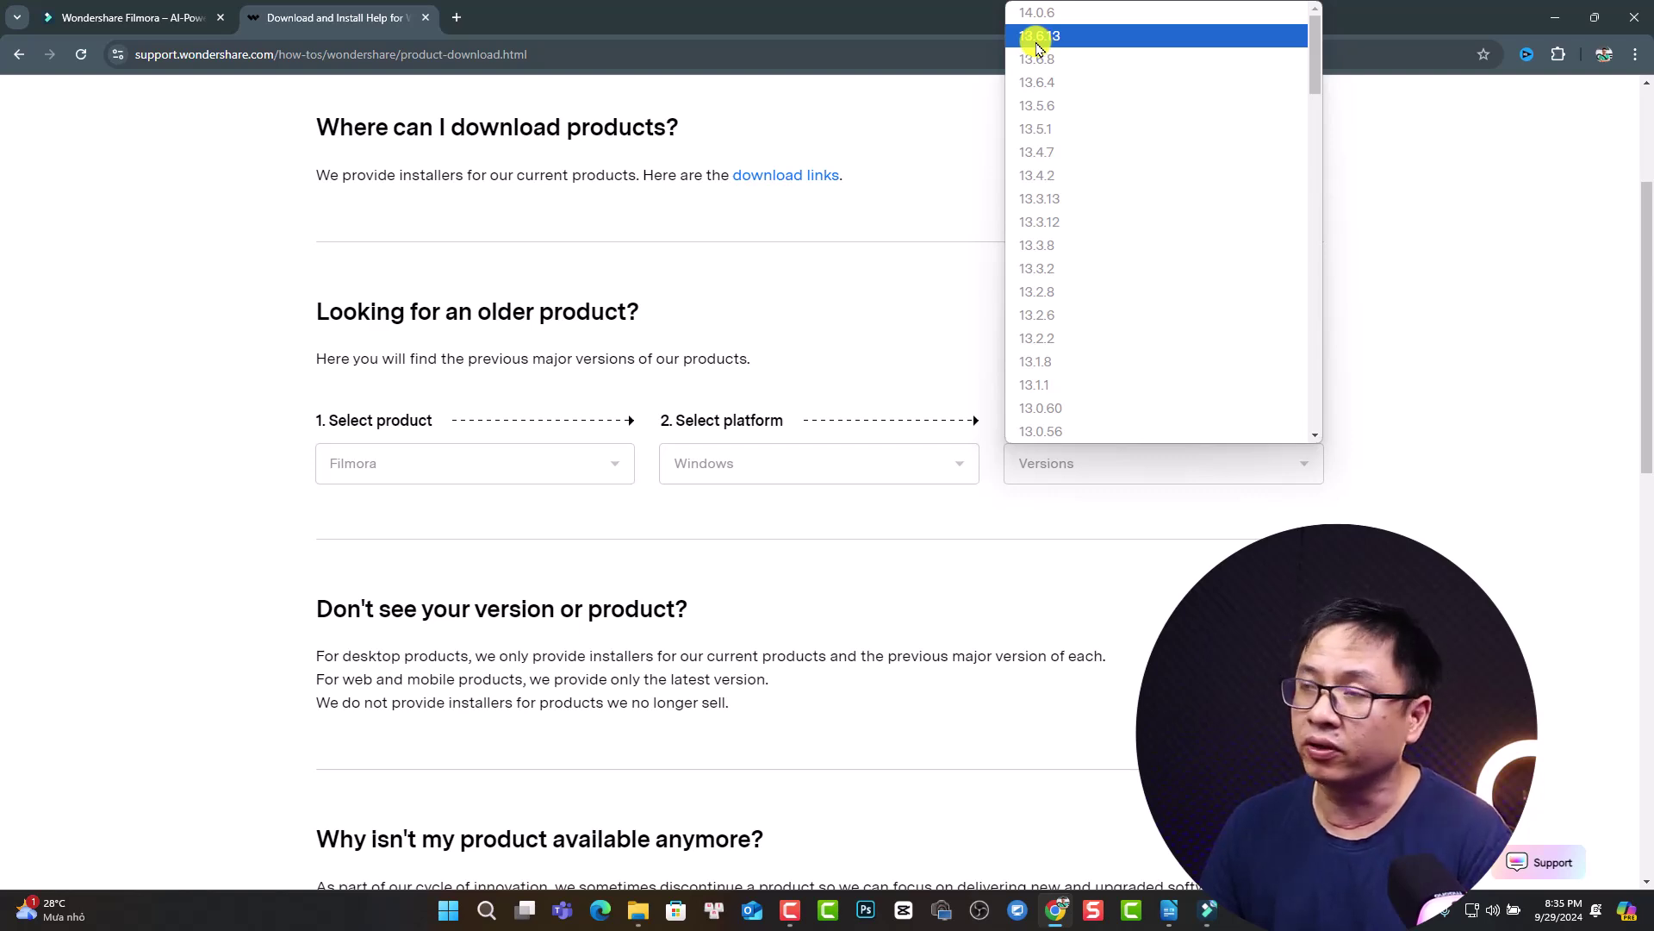
scroll(1219, 321, down, 20)
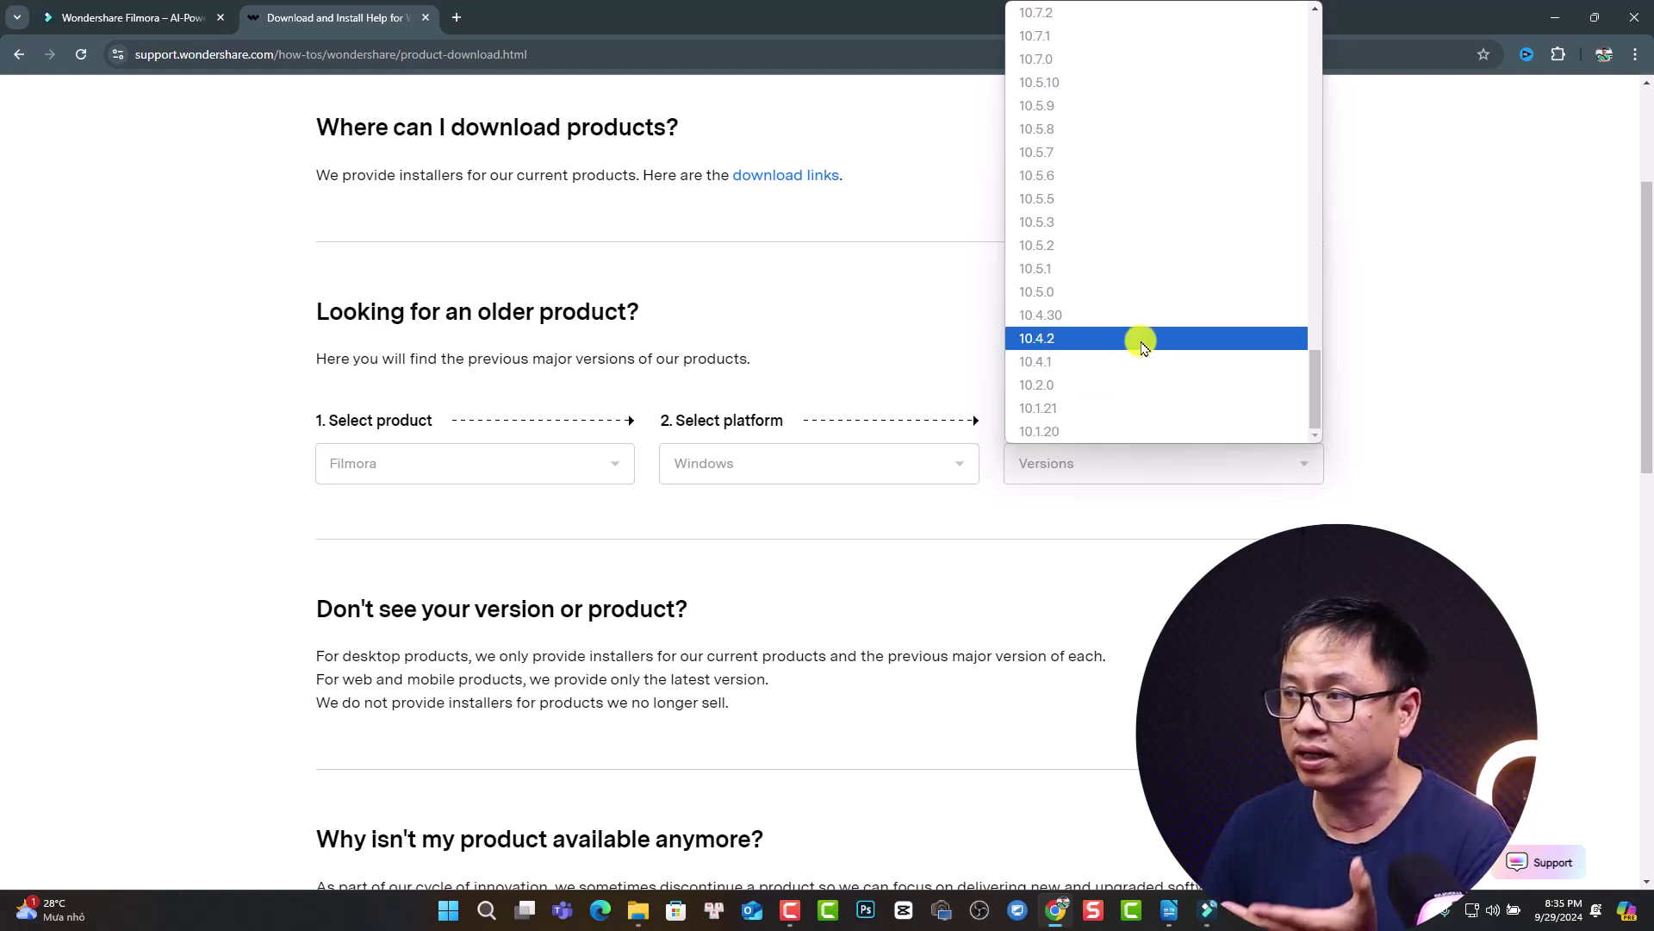
scroll(1143, 347, up, 15)
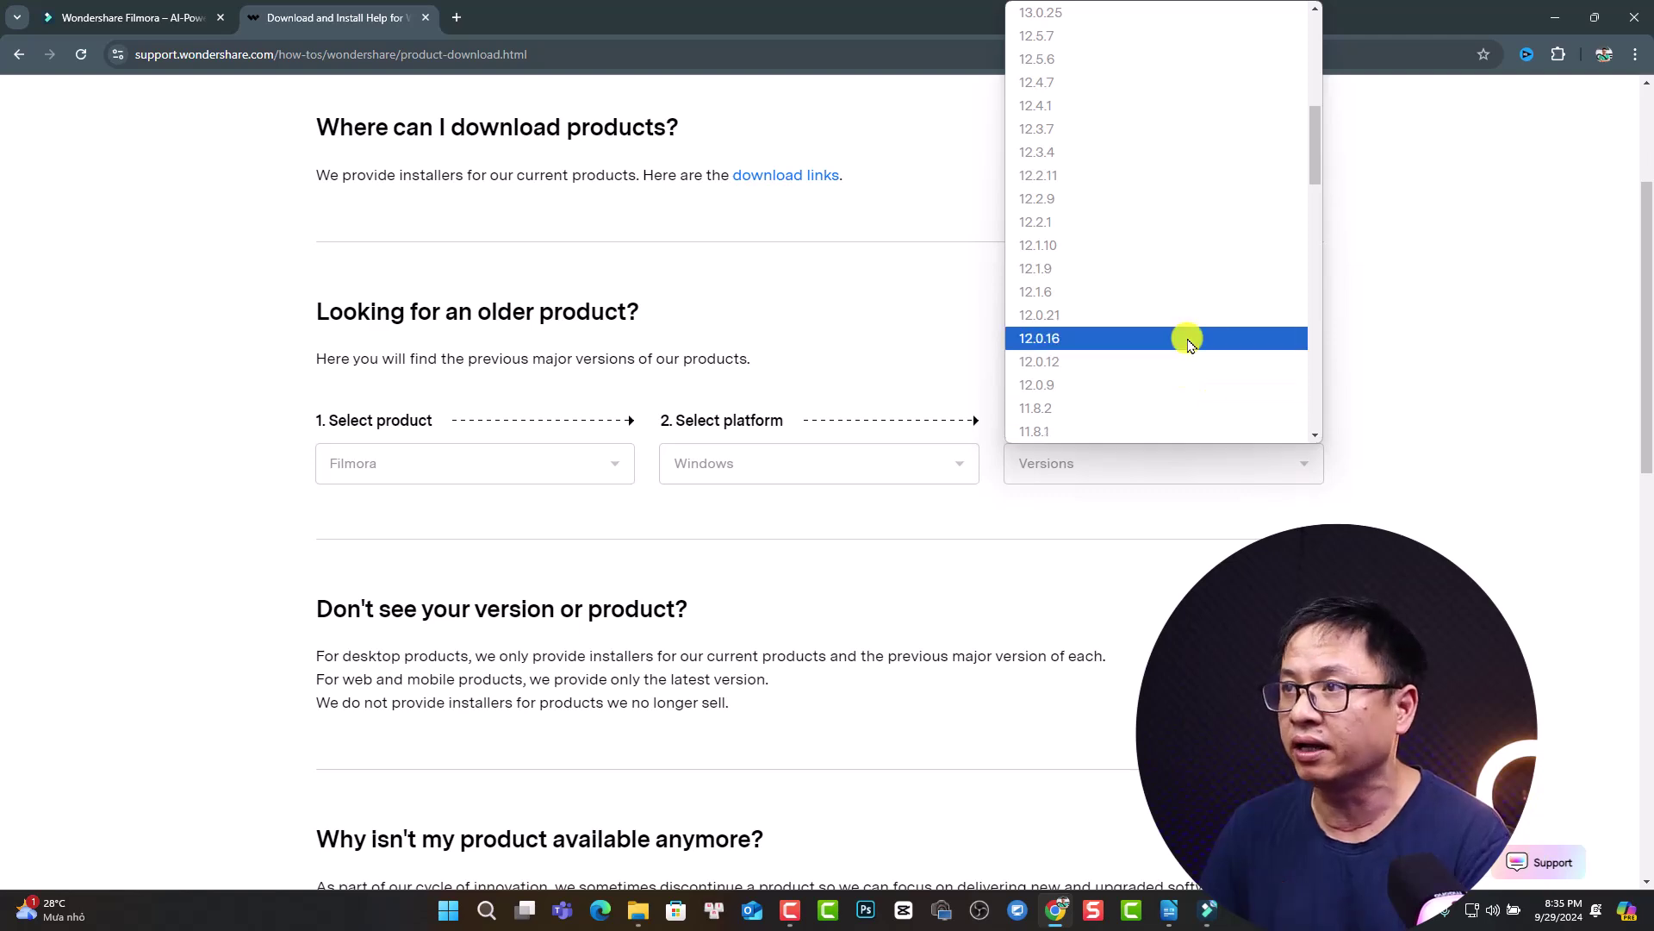
scroll(1186, 334, up, 5)
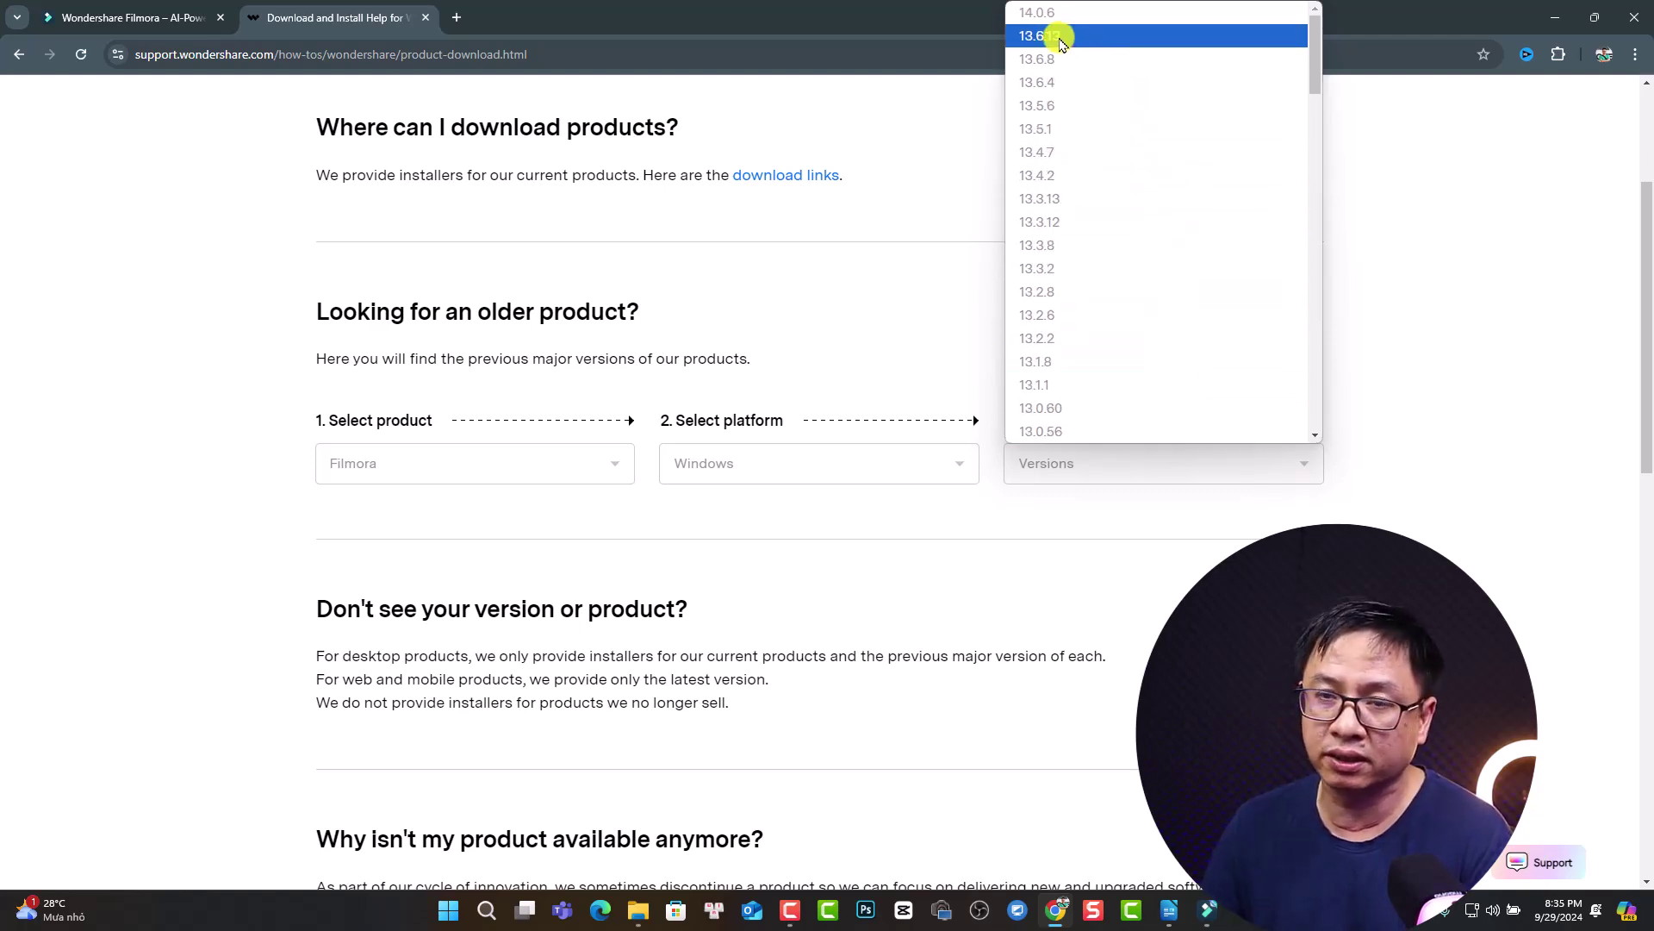
click(1057, 39)
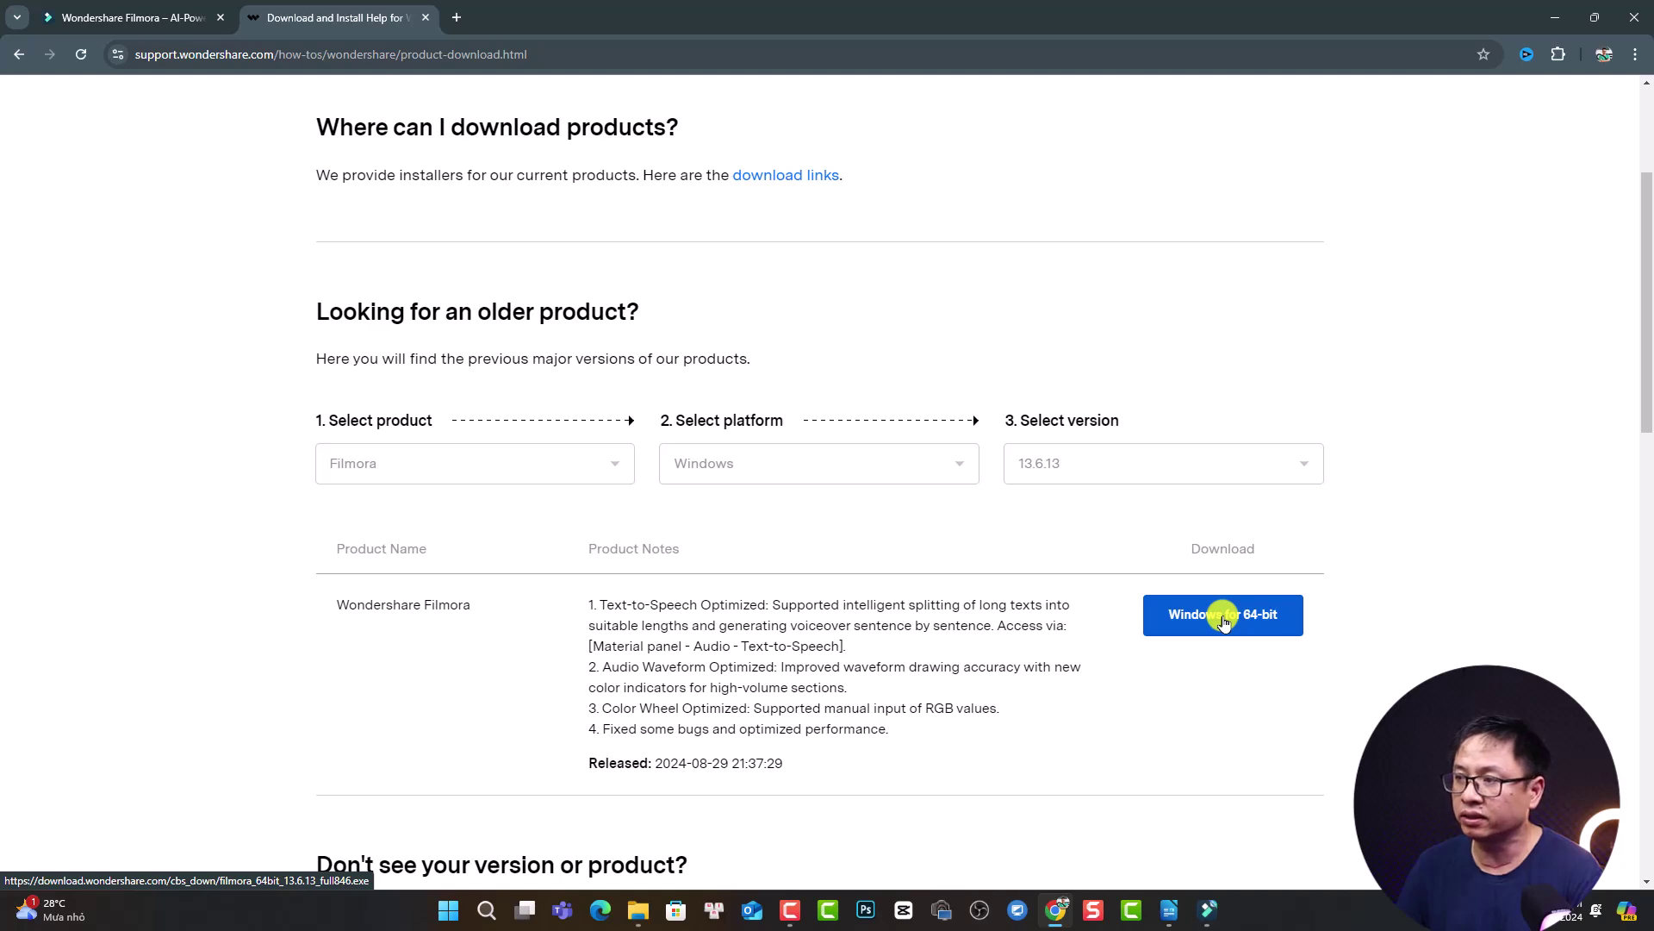
Download the Windows 64-bit installer, run filmora_64bit_13.6.13_full846 from the Downloads folder and minimize the open windows
click(1224, 621)
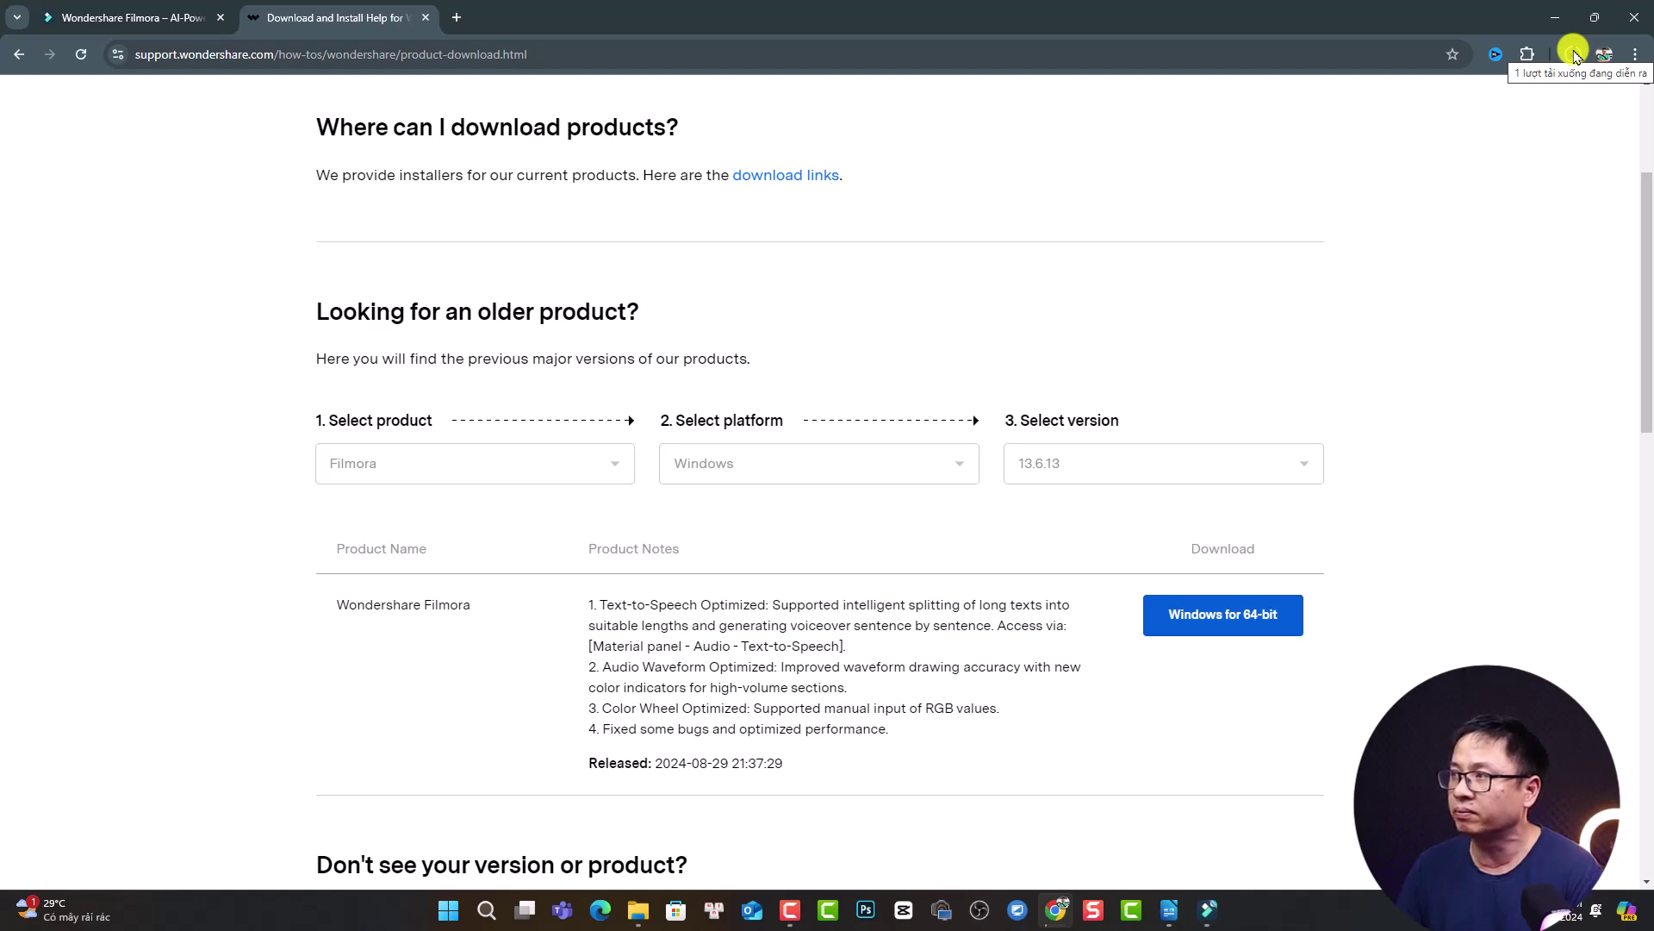
click(1574, 55)
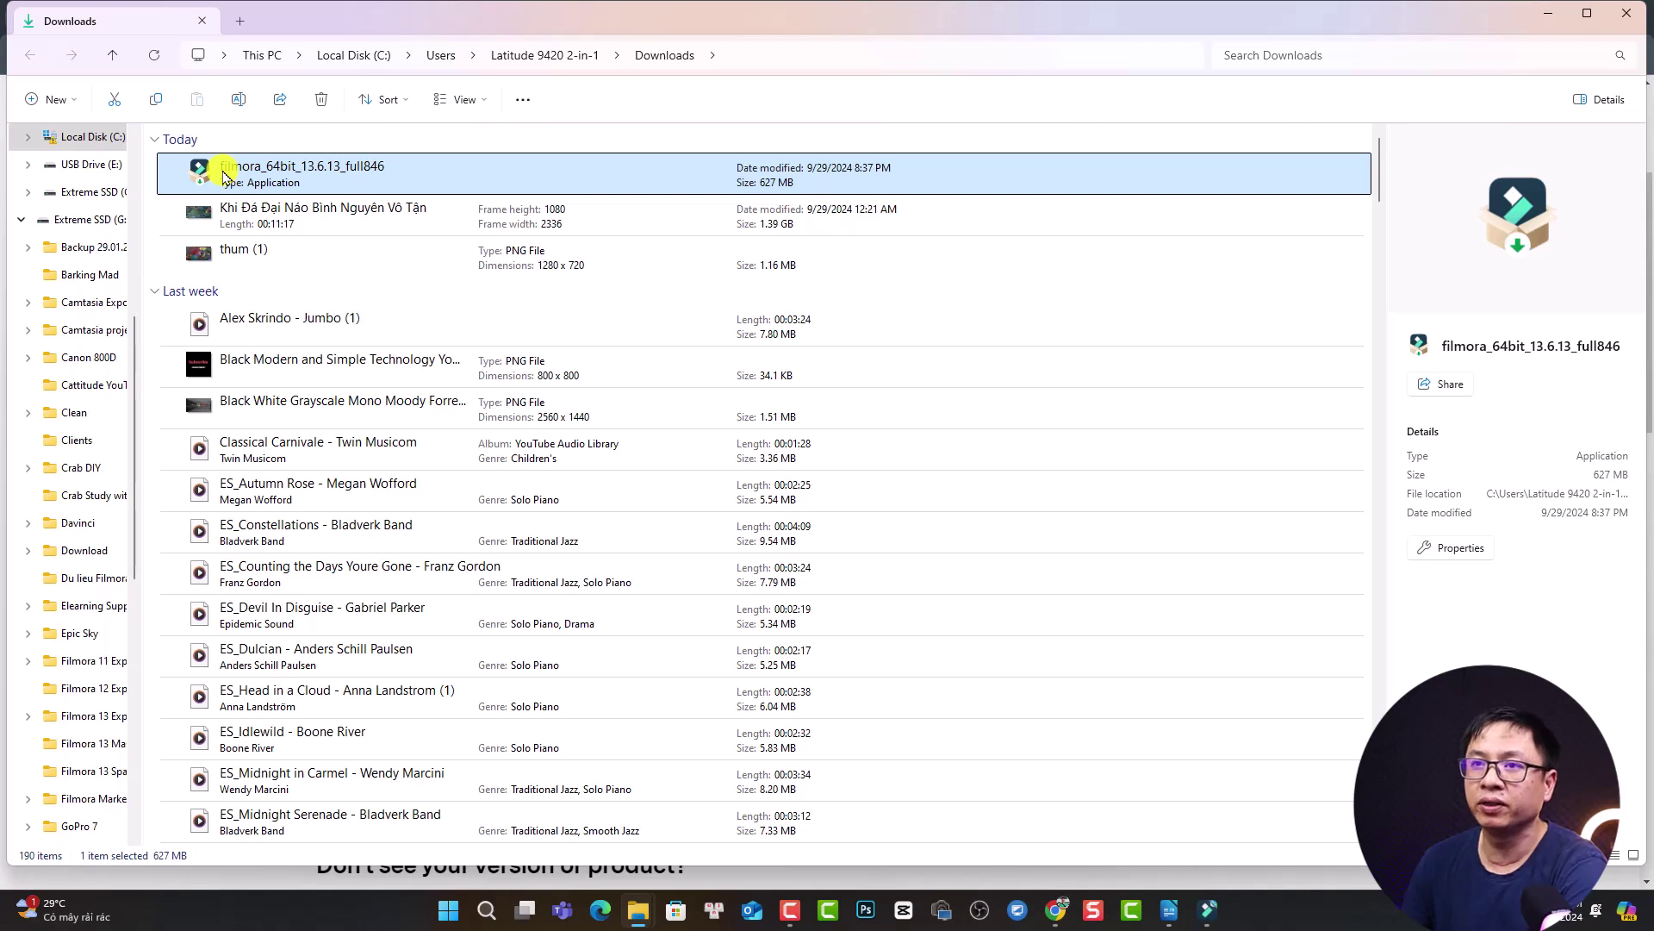
double_click(223, 176)
click(1548, 14)
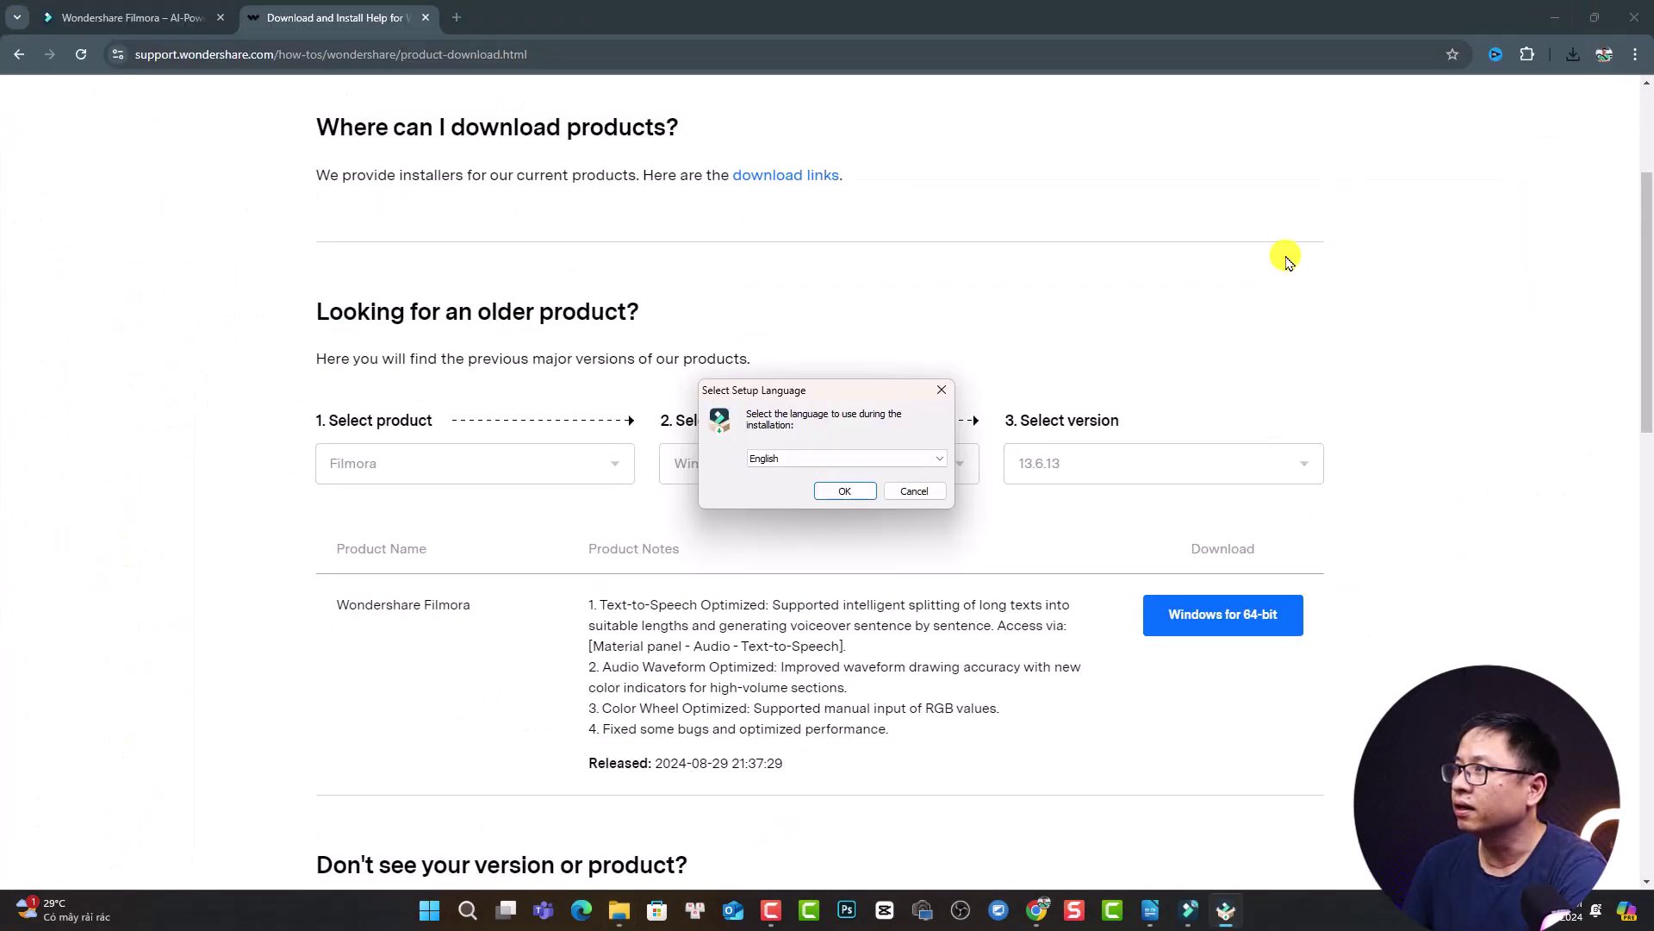
click(1562, 18)
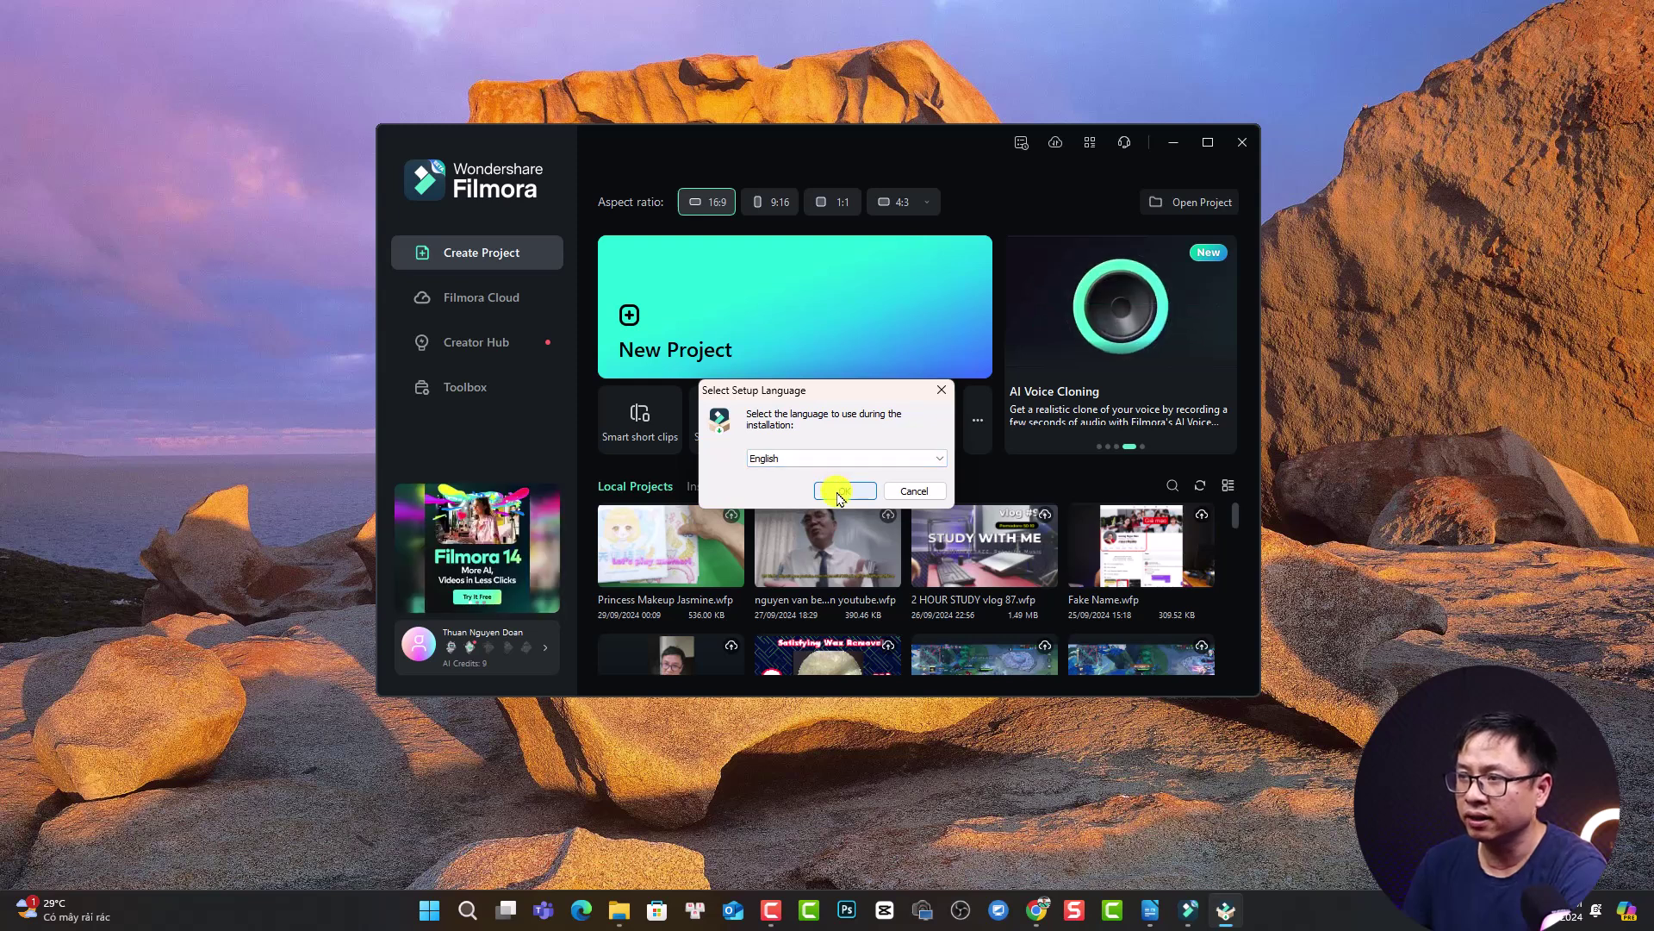
Accept English as the setup language, close Filmora and agree to remove the existing version
click(840, 491)
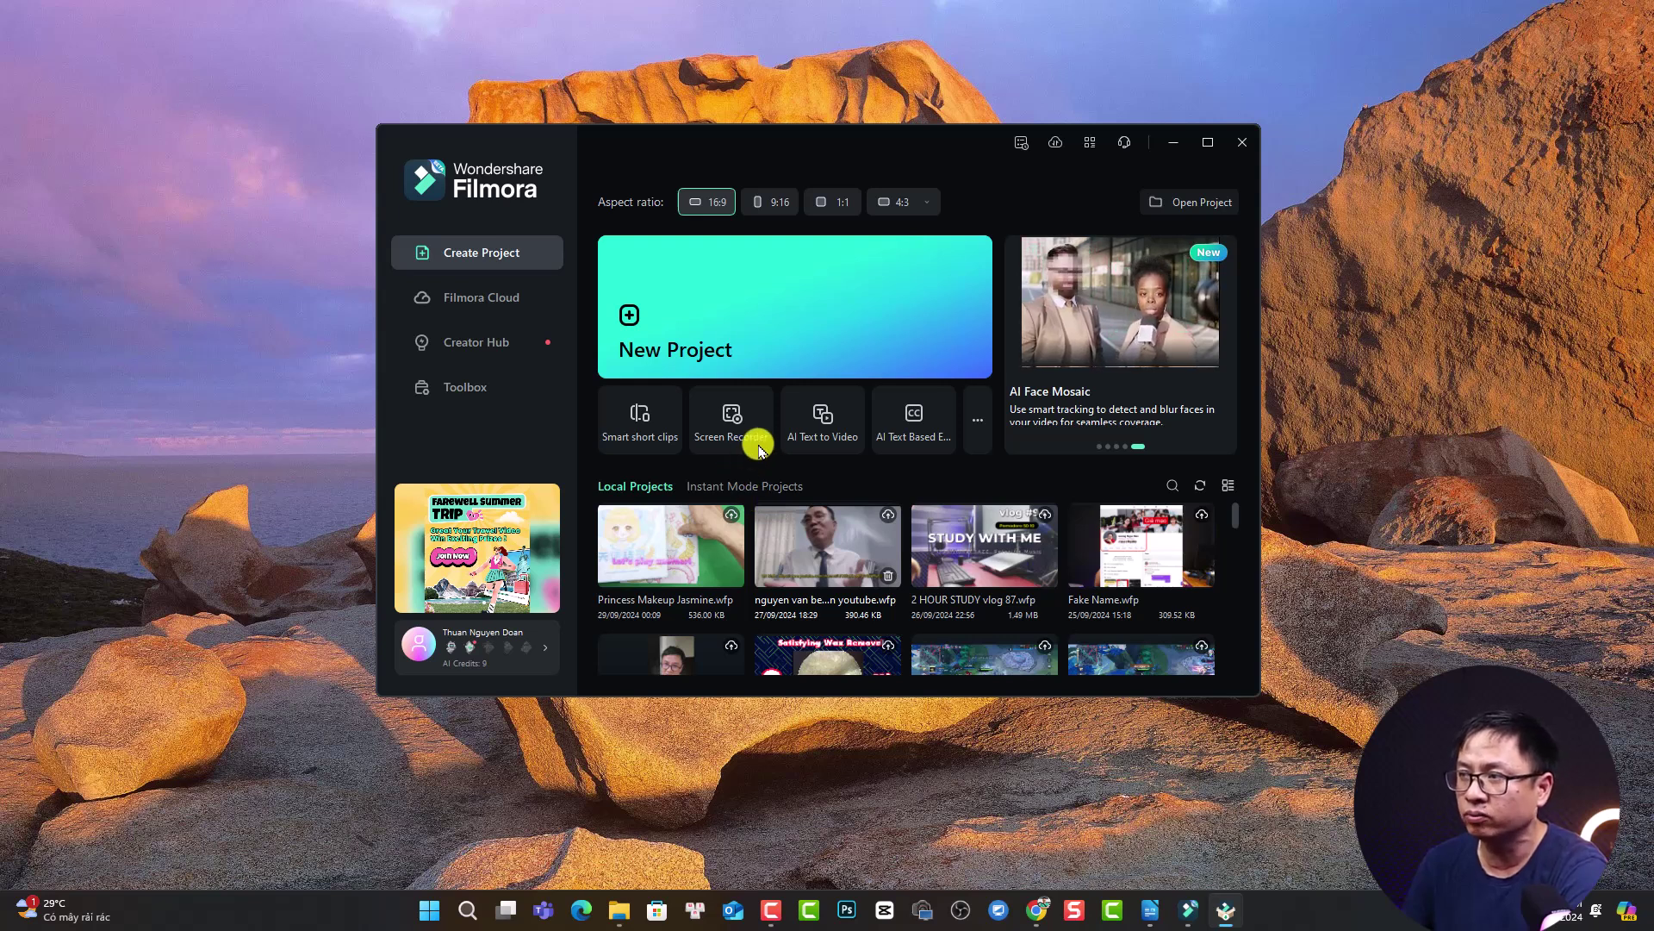
click(1244, 147)
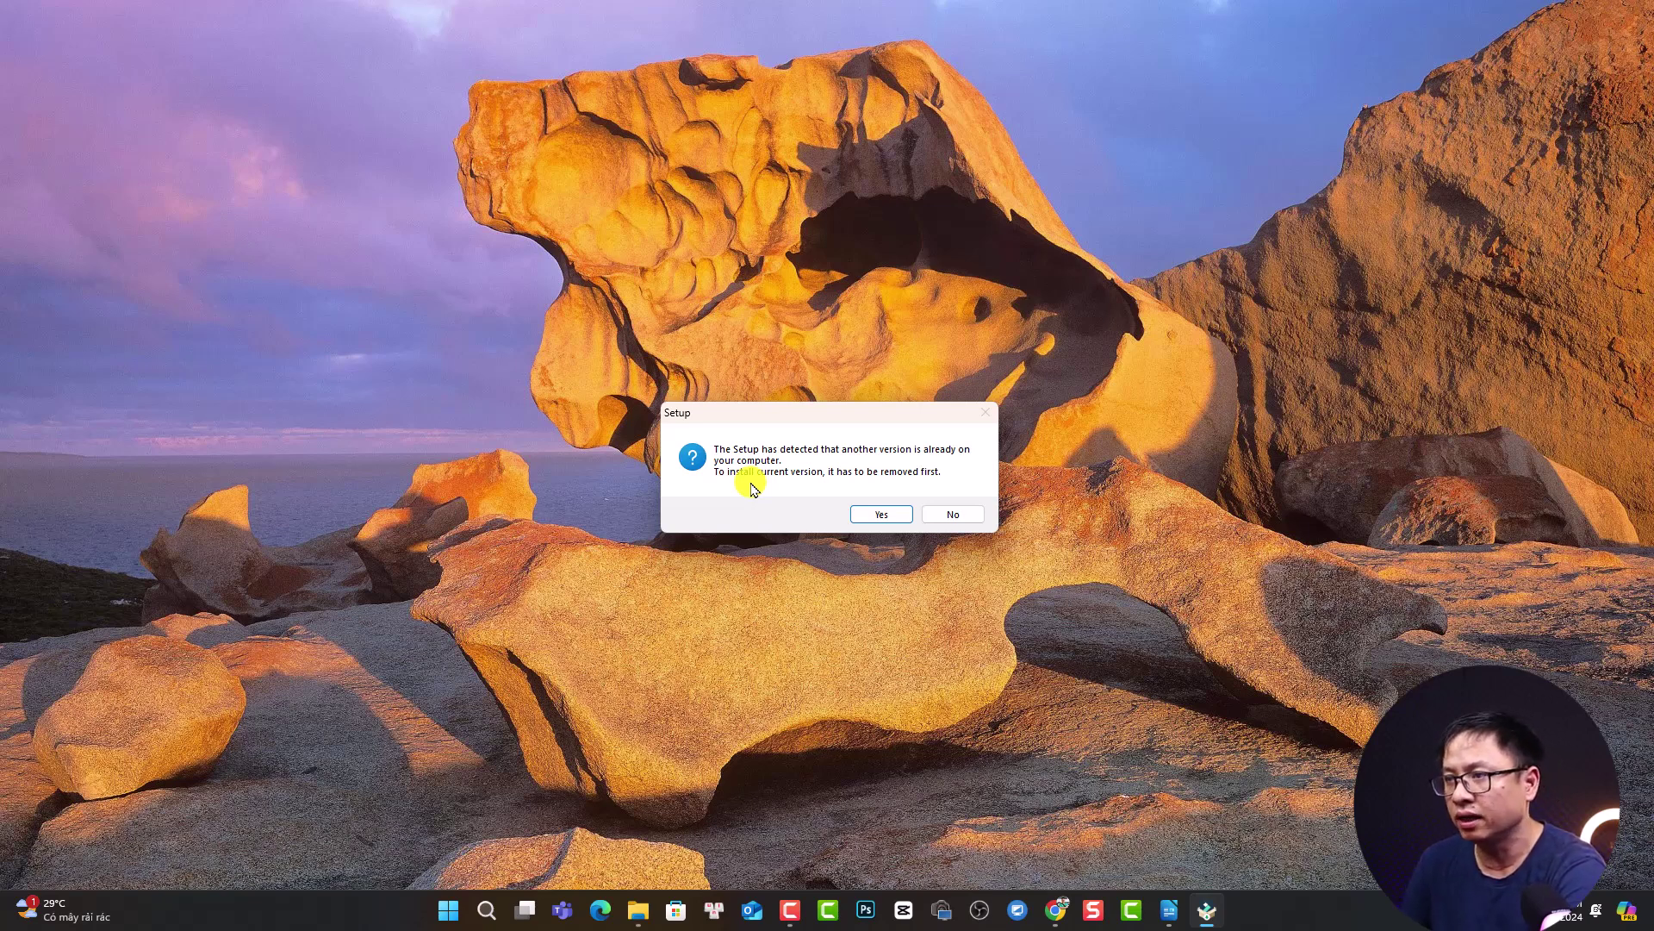
click(876, 517)
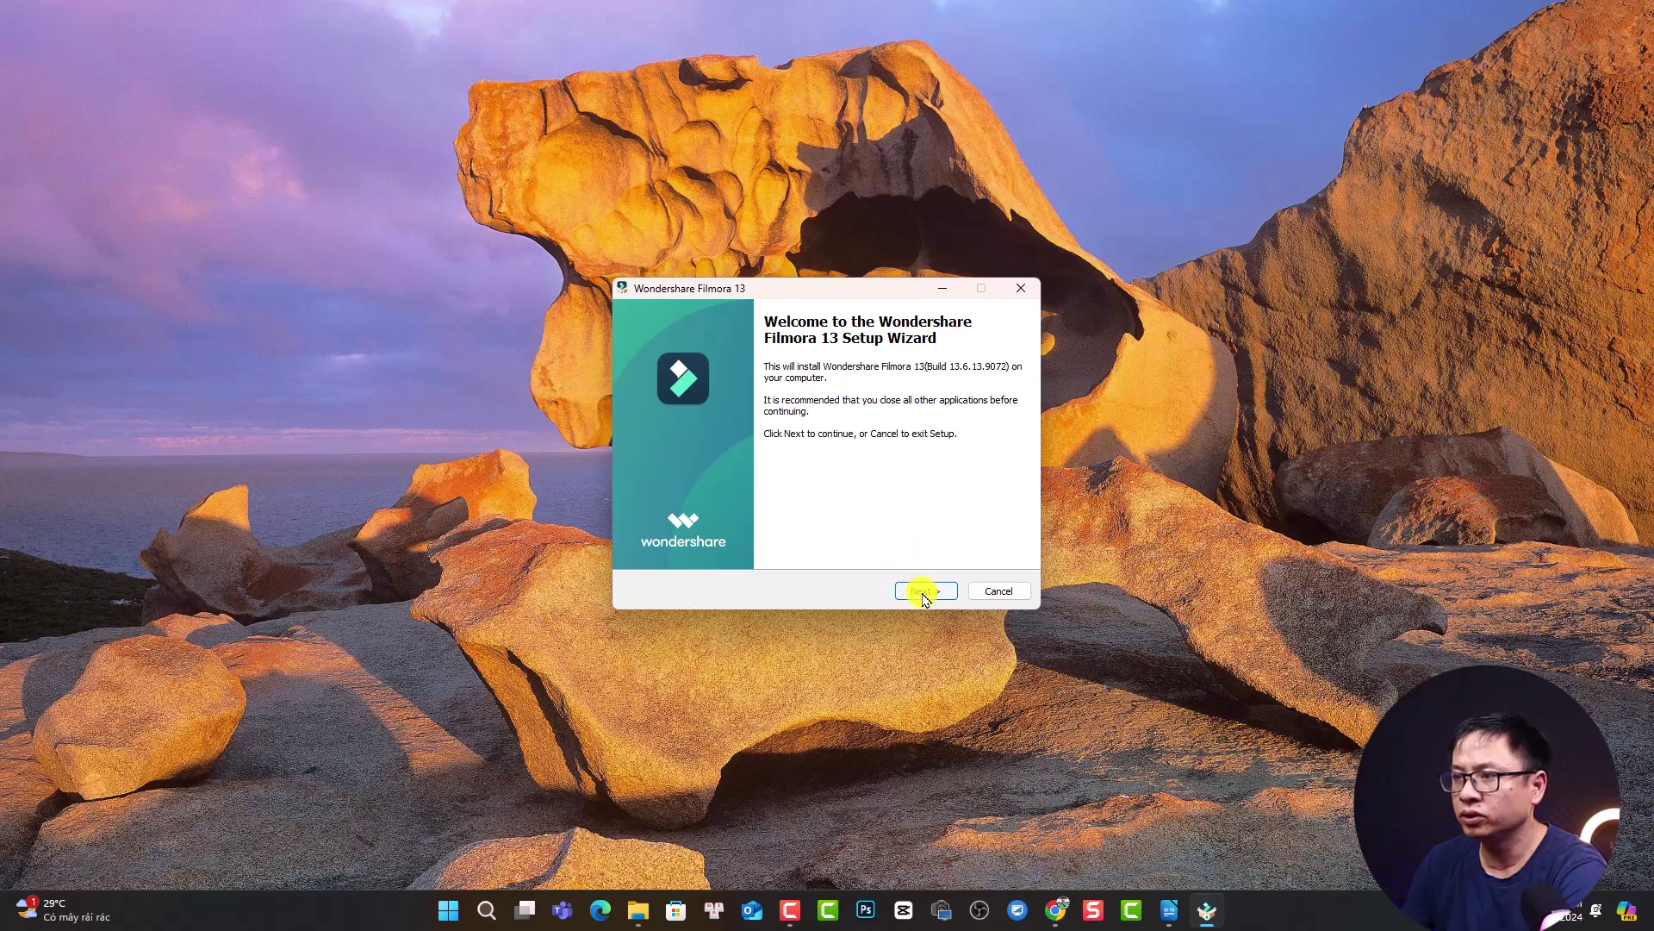
Accept the license agreement and install Wondershare Filmora 13 into the default folder
click(923, 593)
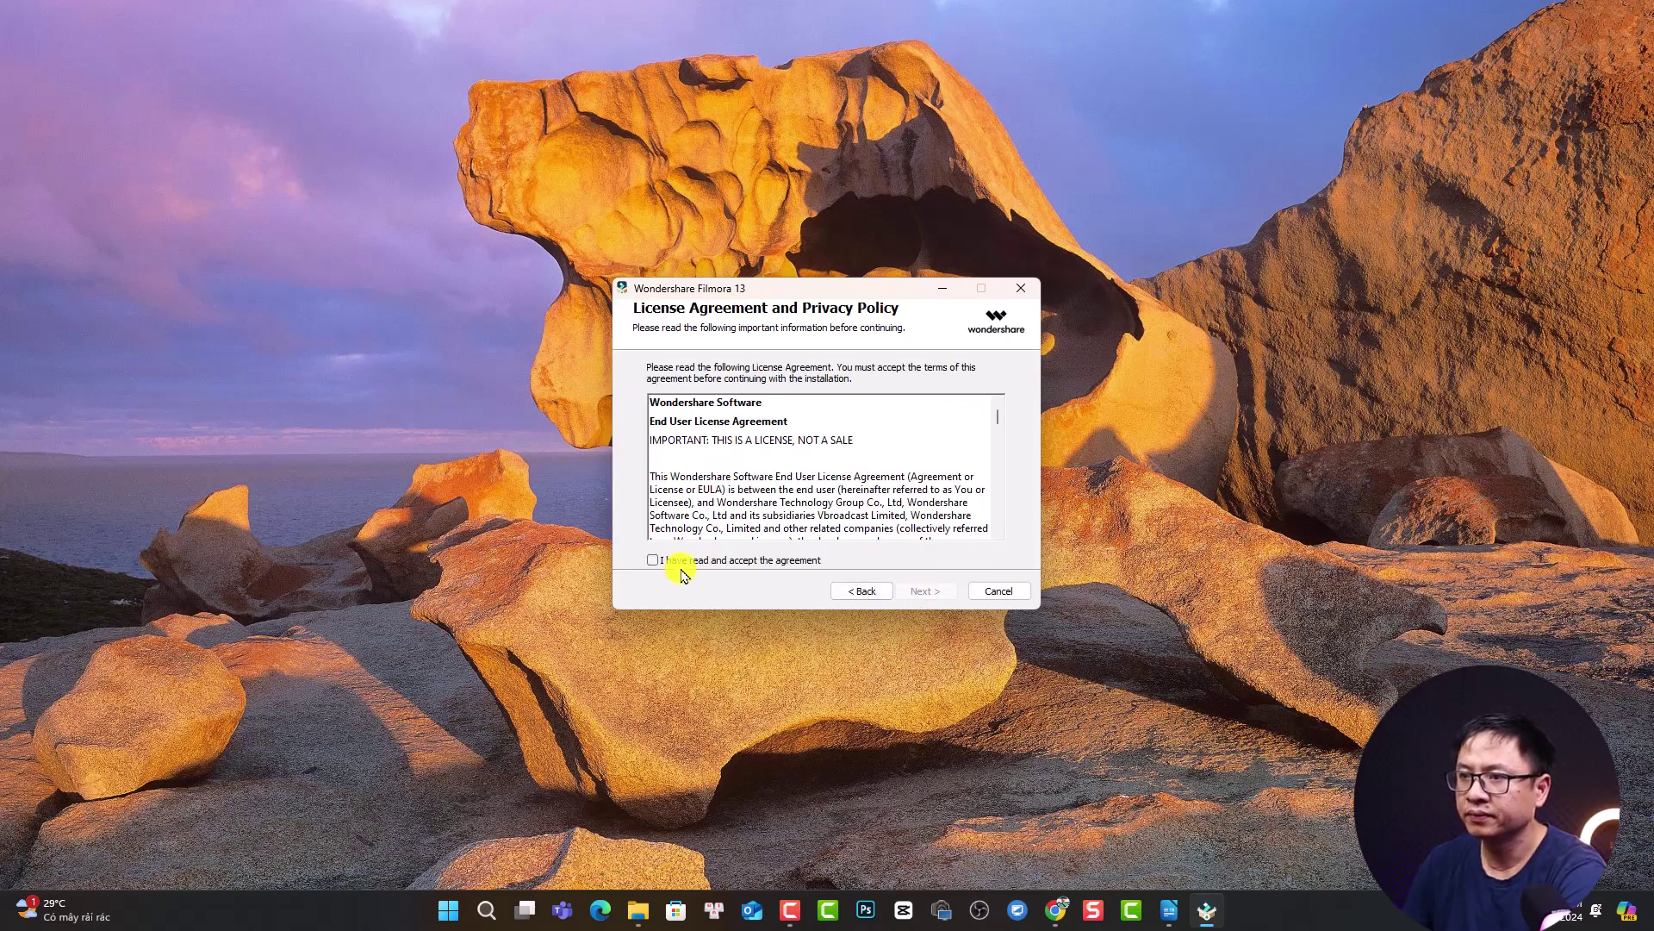
click(653, 561)
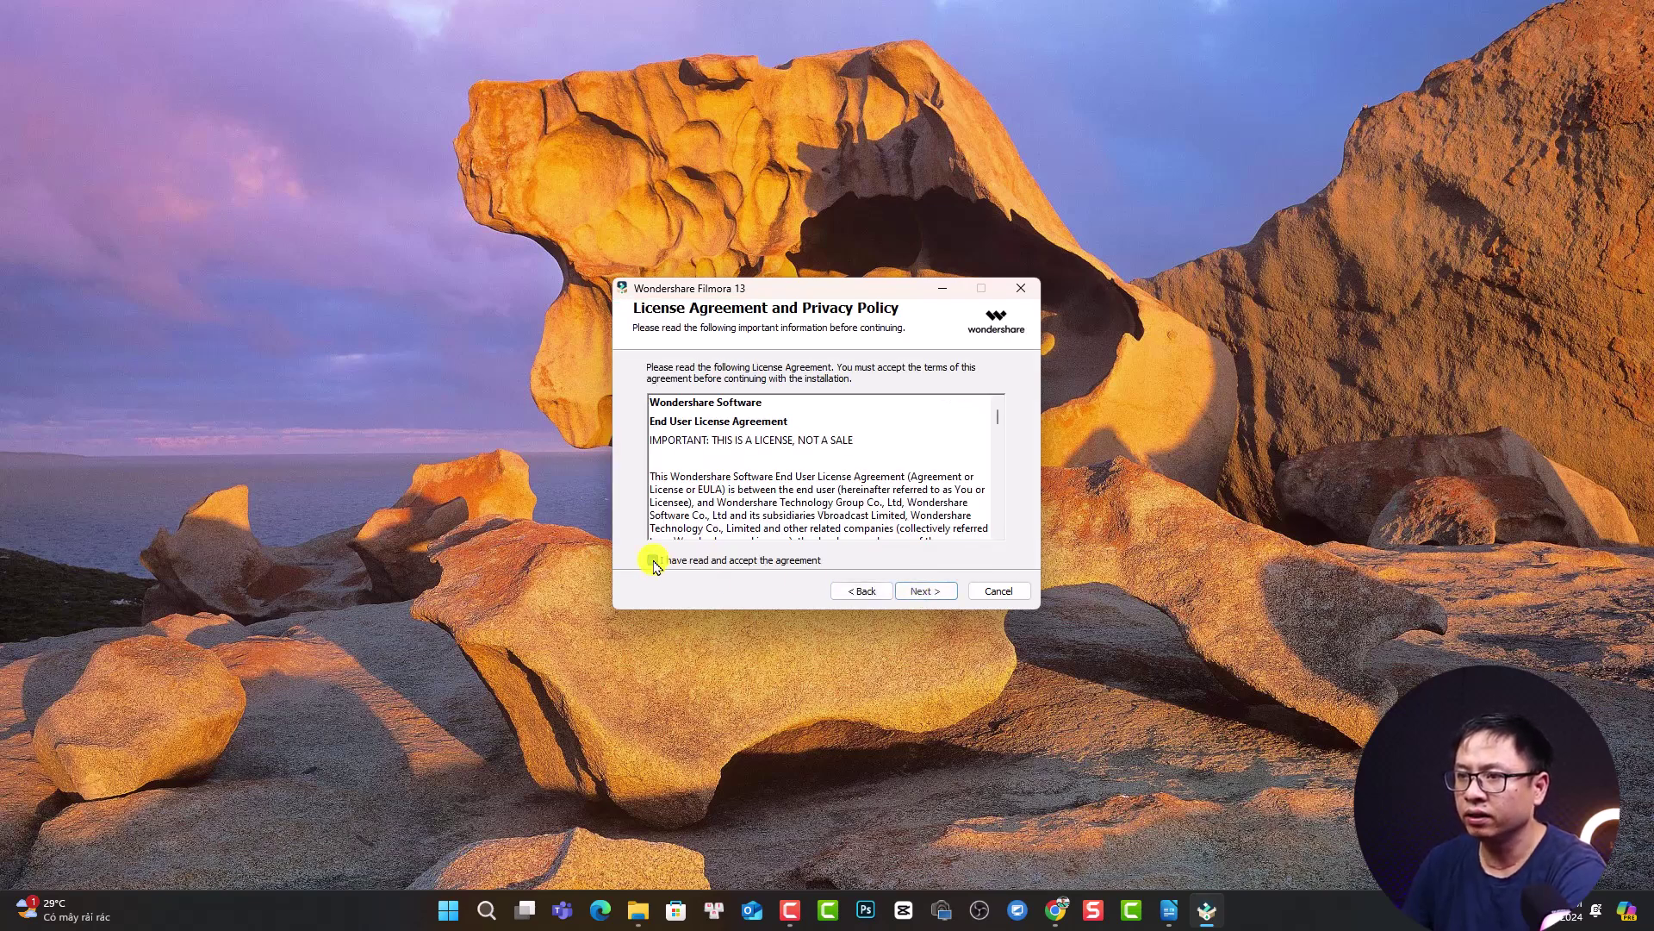
click(923, 593)
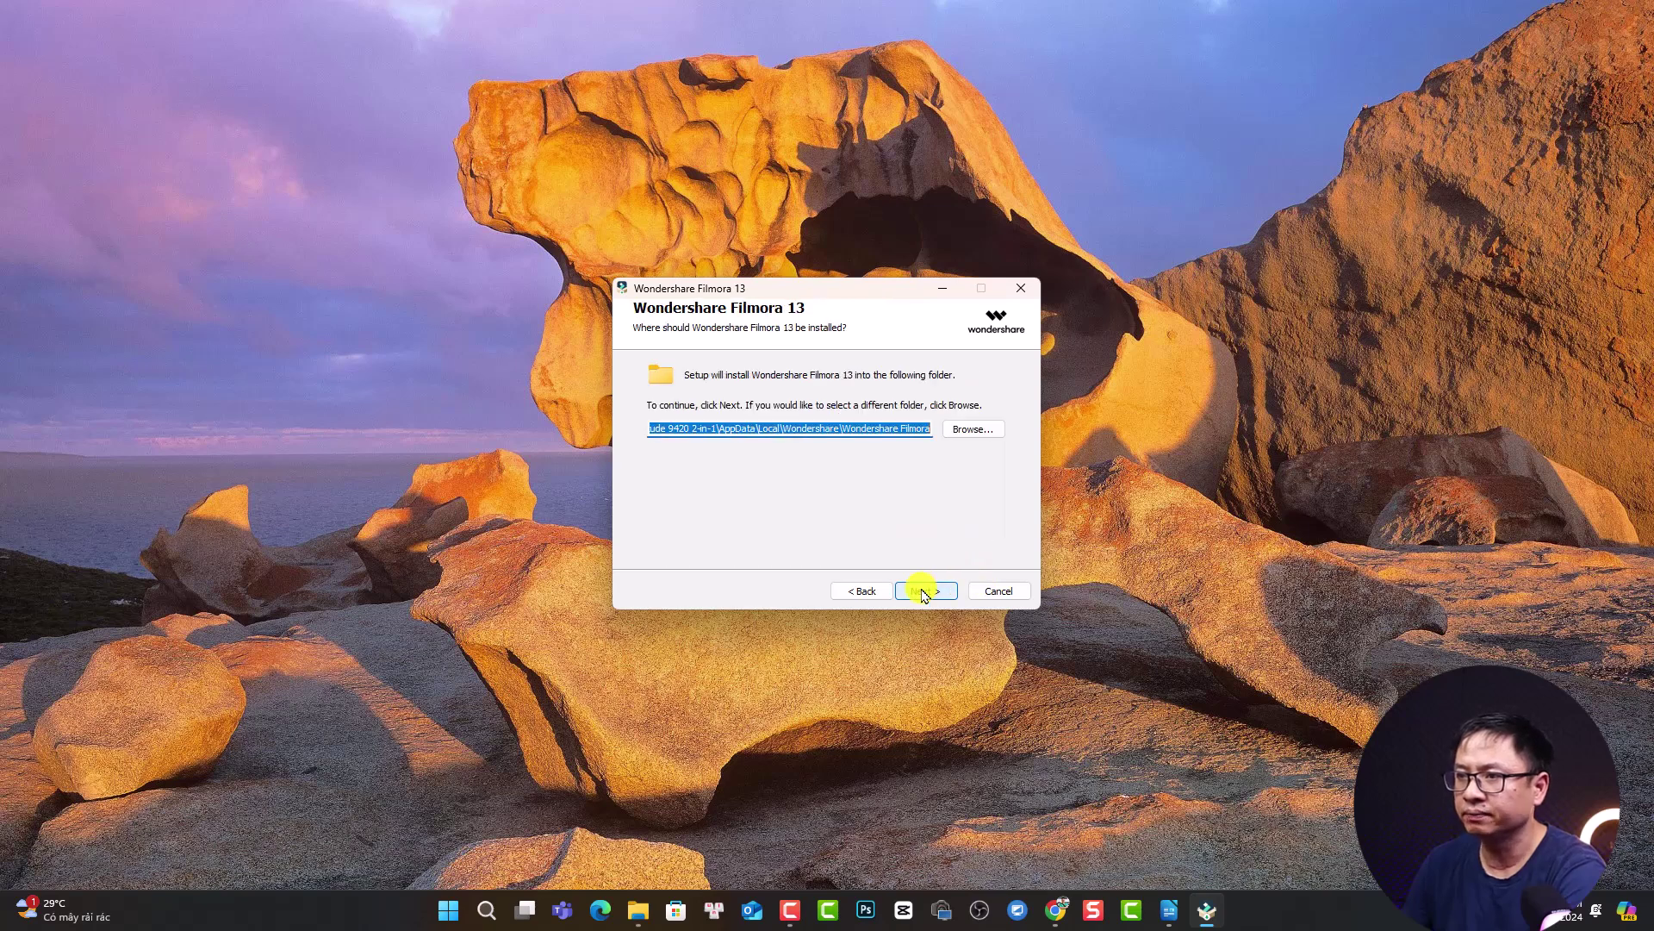
click(923, 593)
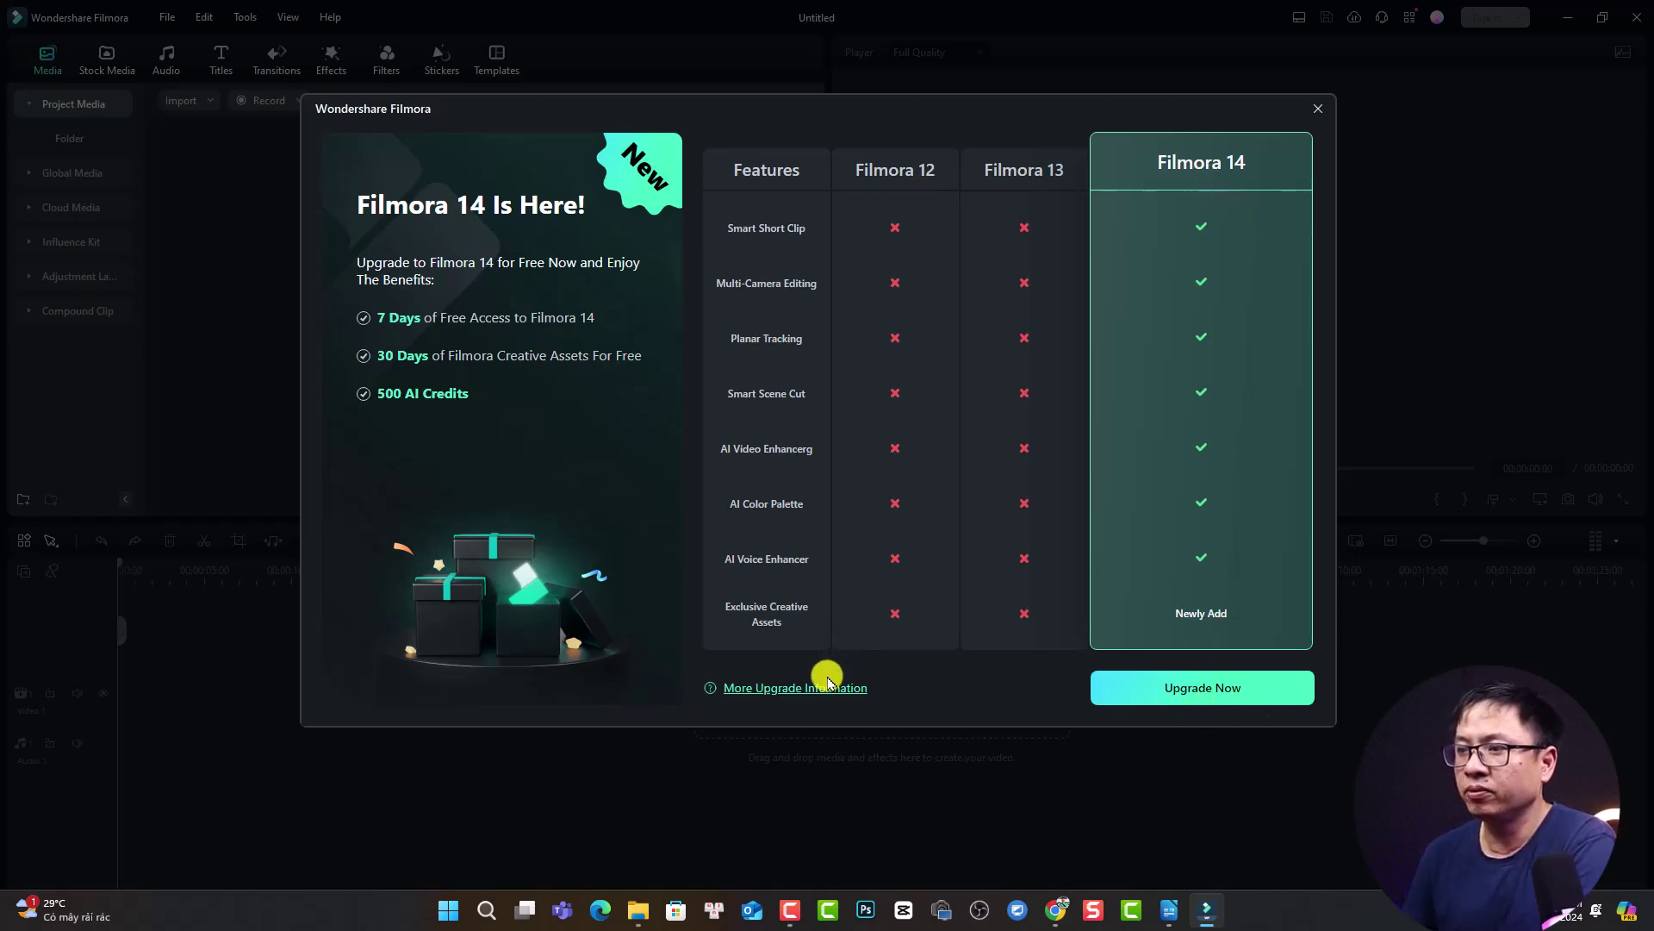
Dismiss the Filmora 14 upgrade offer and check the installed version in the About information
key(Escape)
click(330, 17)
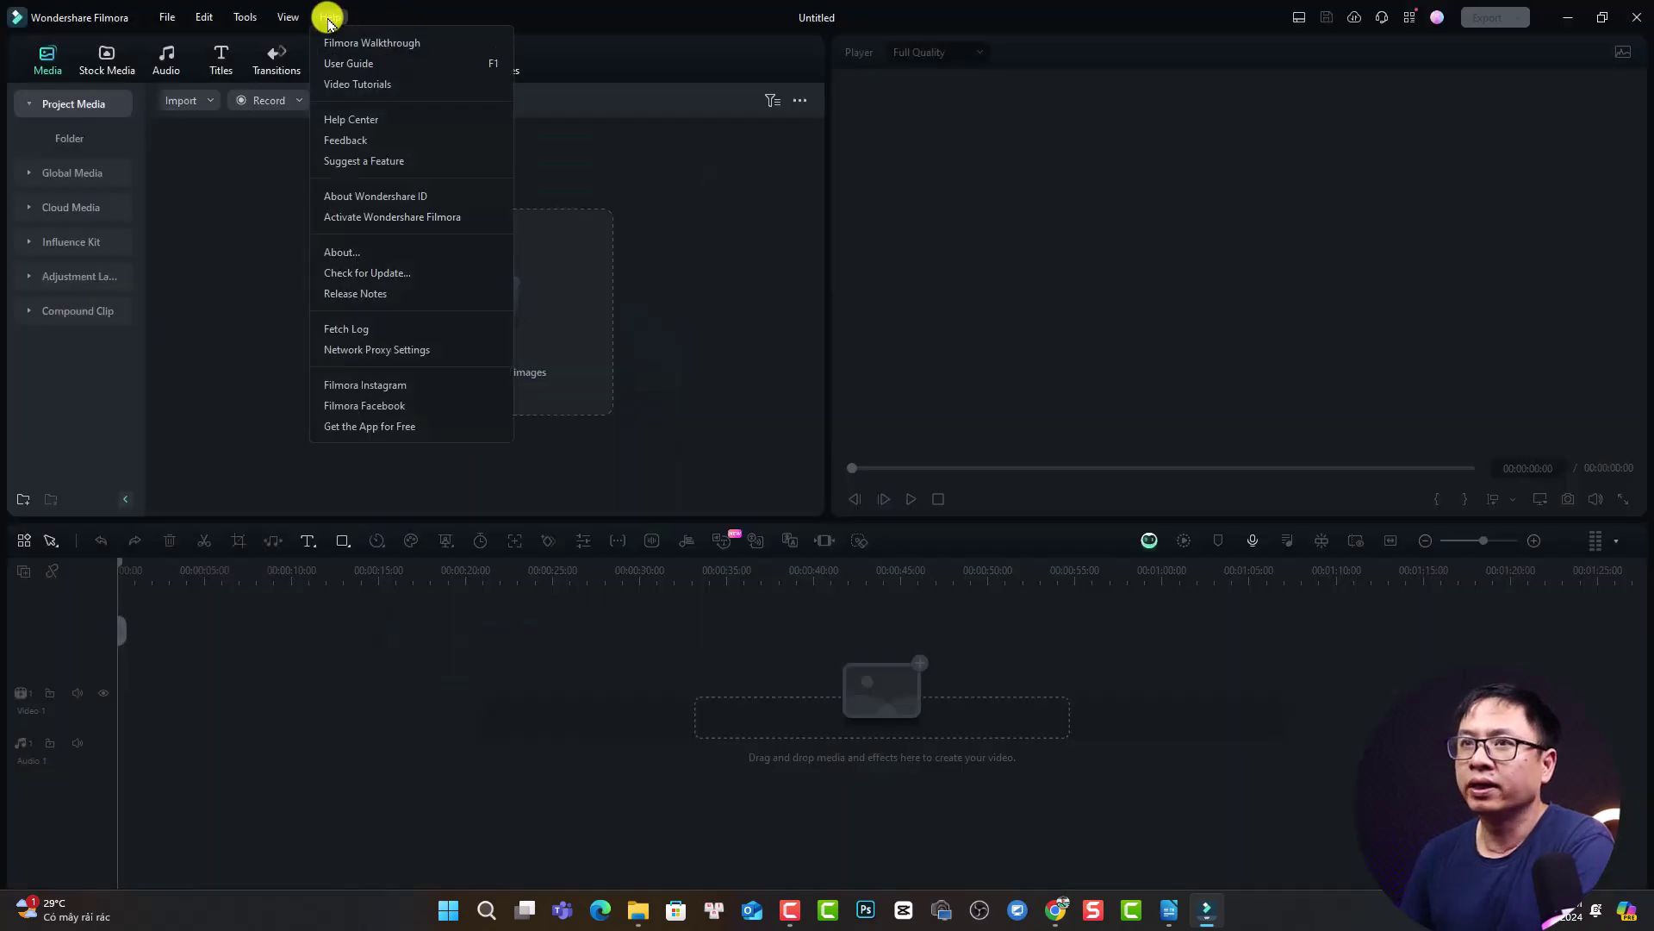
click(348, 262)
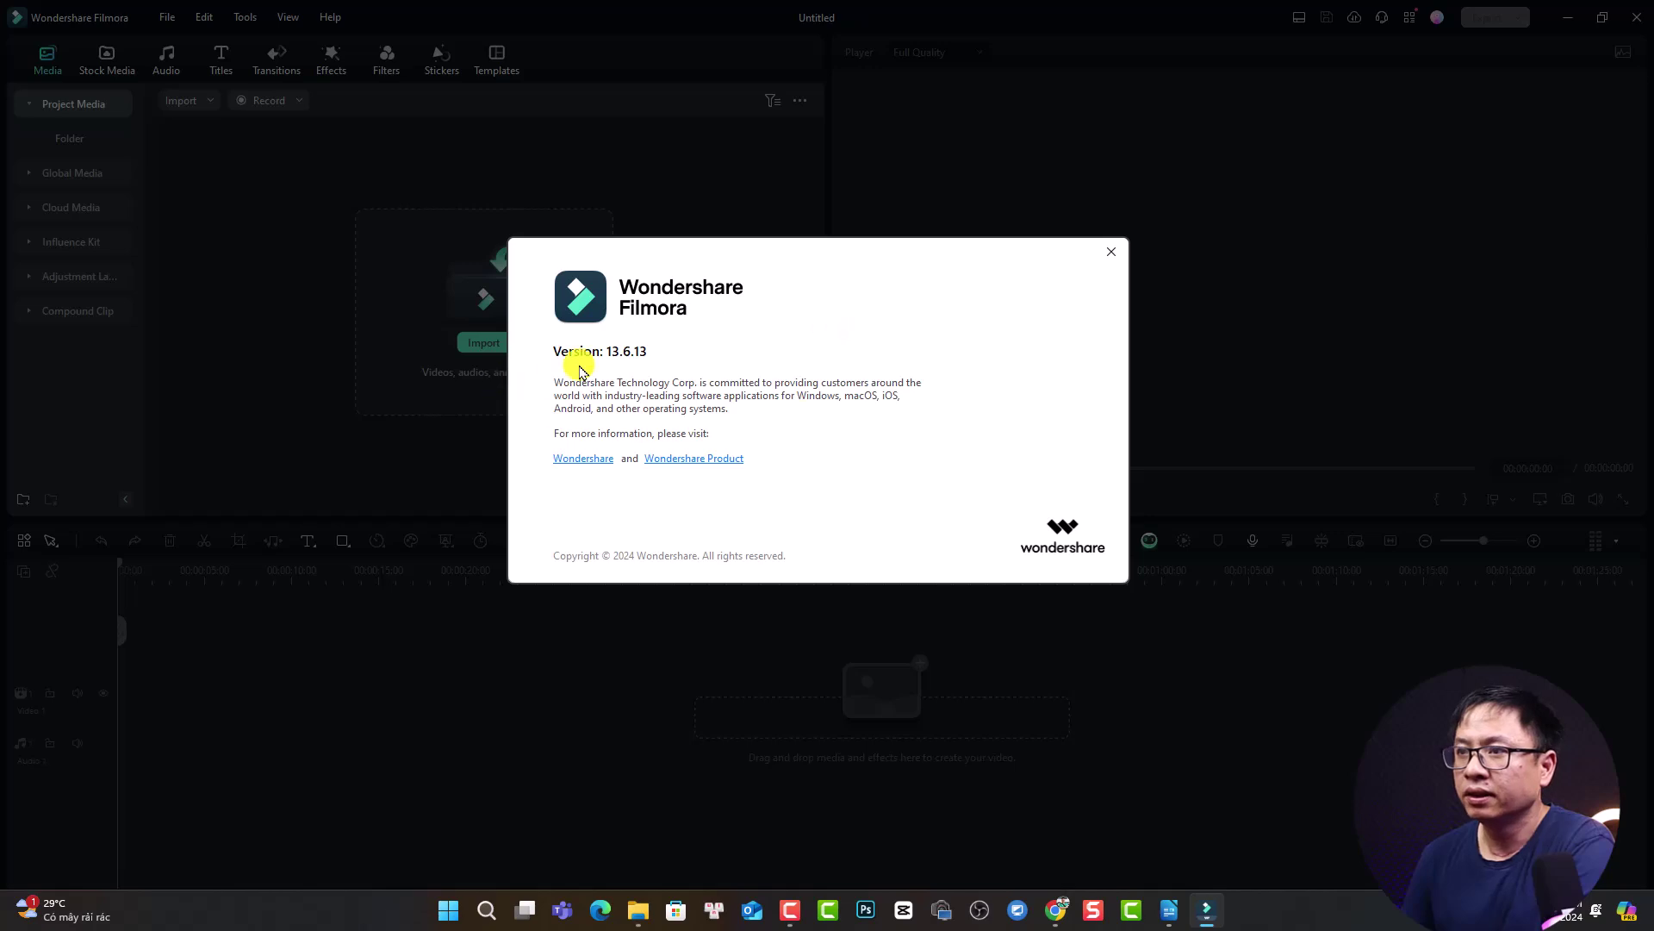